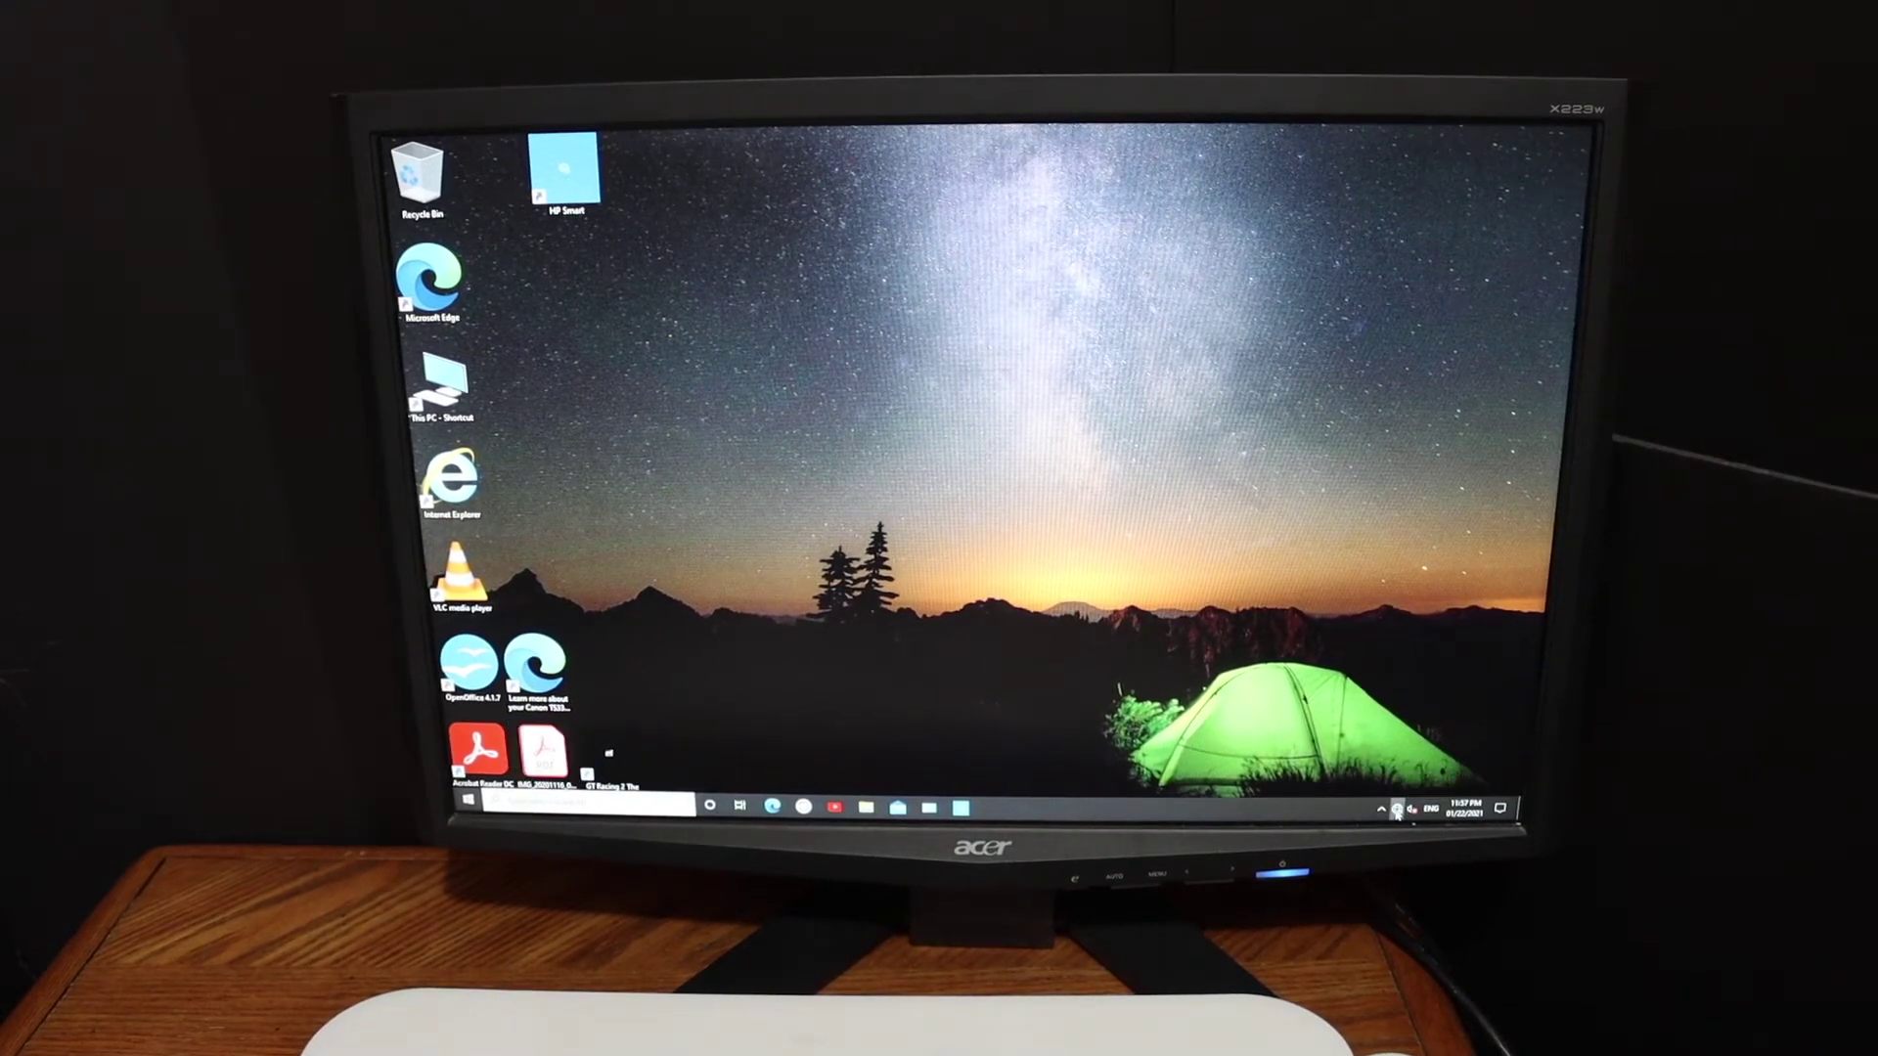
- Select DIRECT-13-HP Tango from the tray network list and connect, retrying once, until the PIN prompt
click(1398, 810)
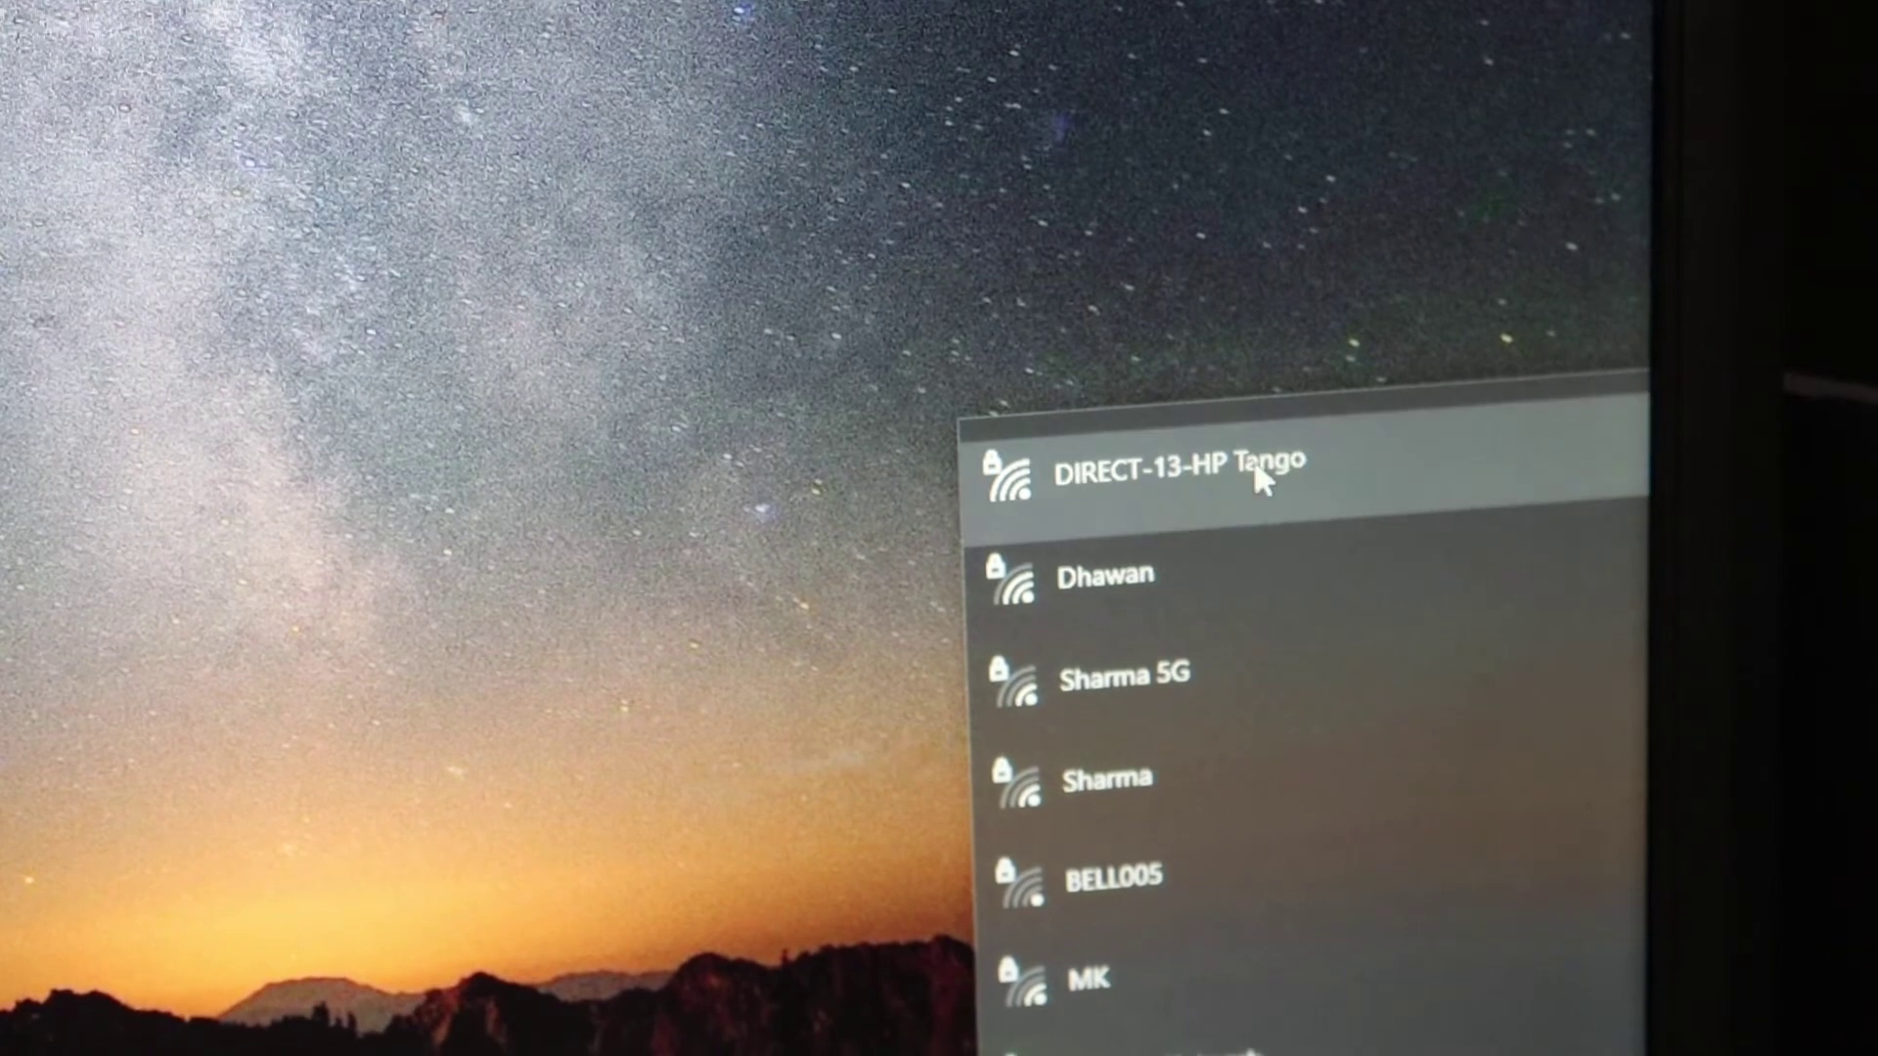
click(1206, 496)
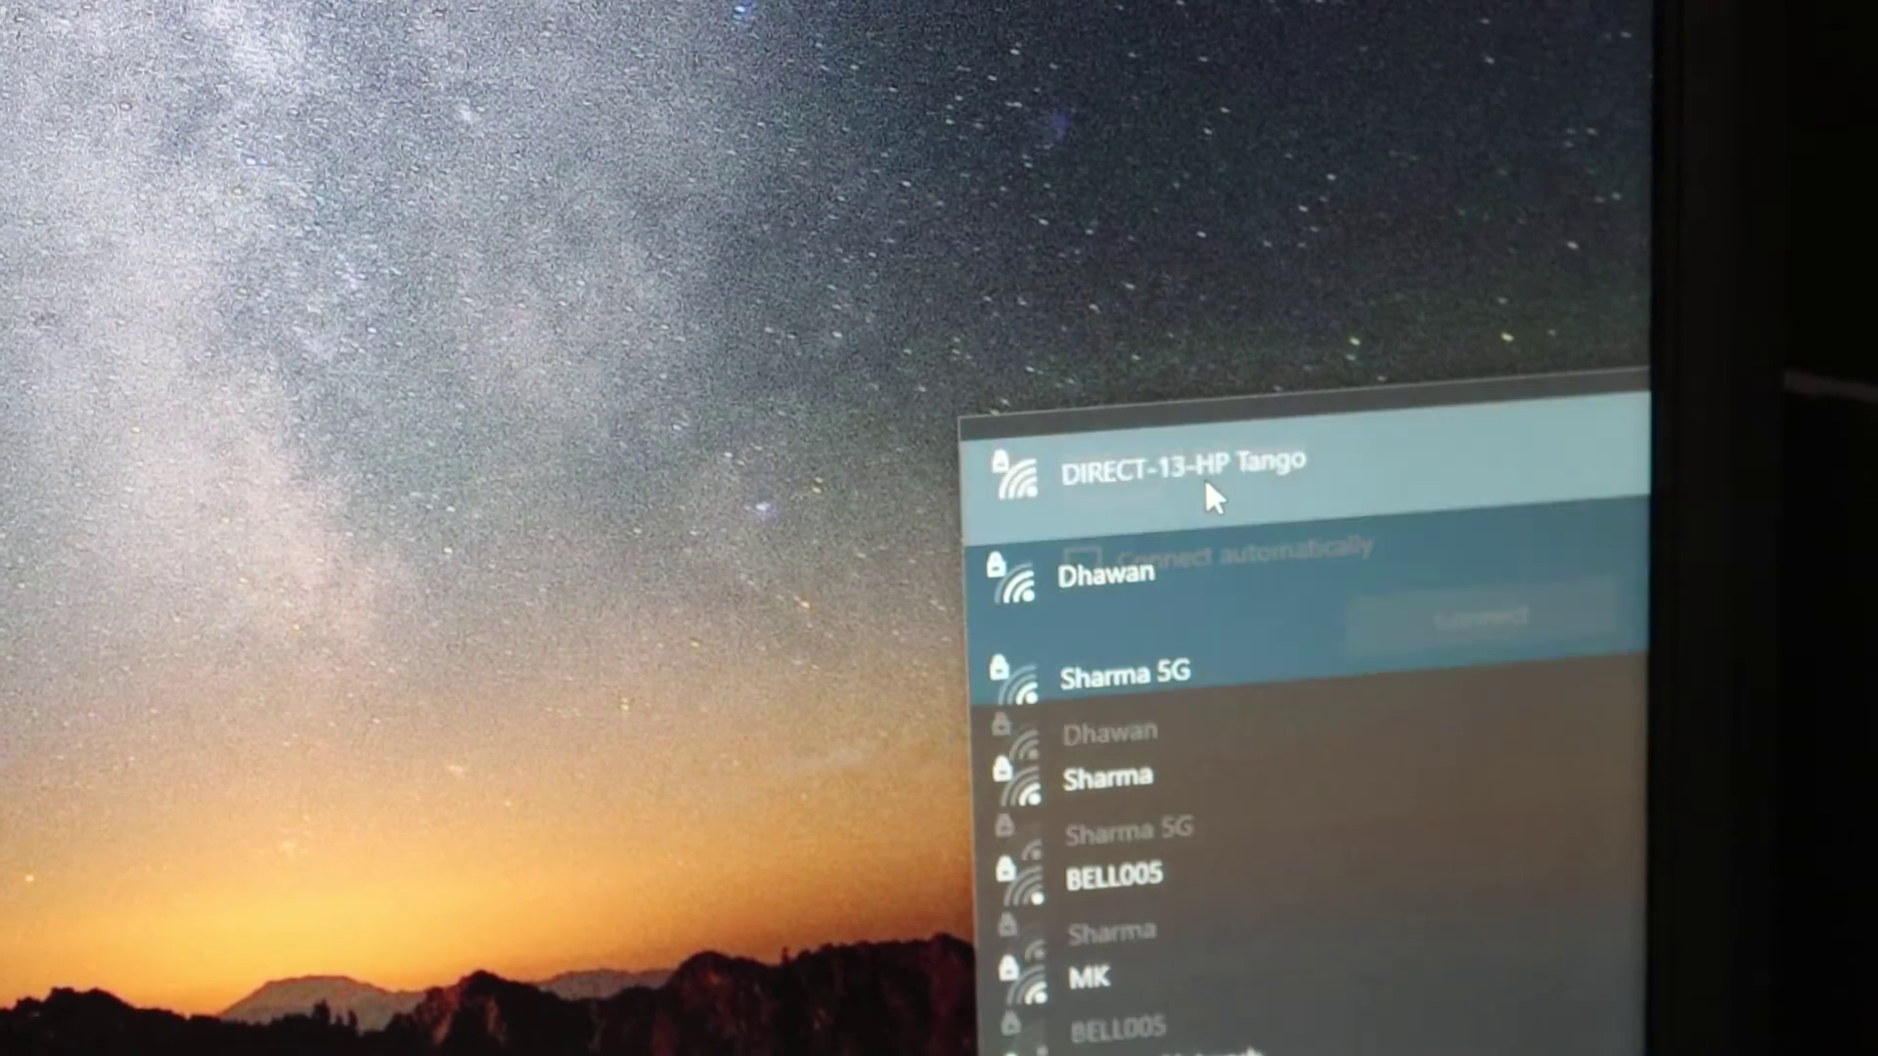
click(1437, 645)
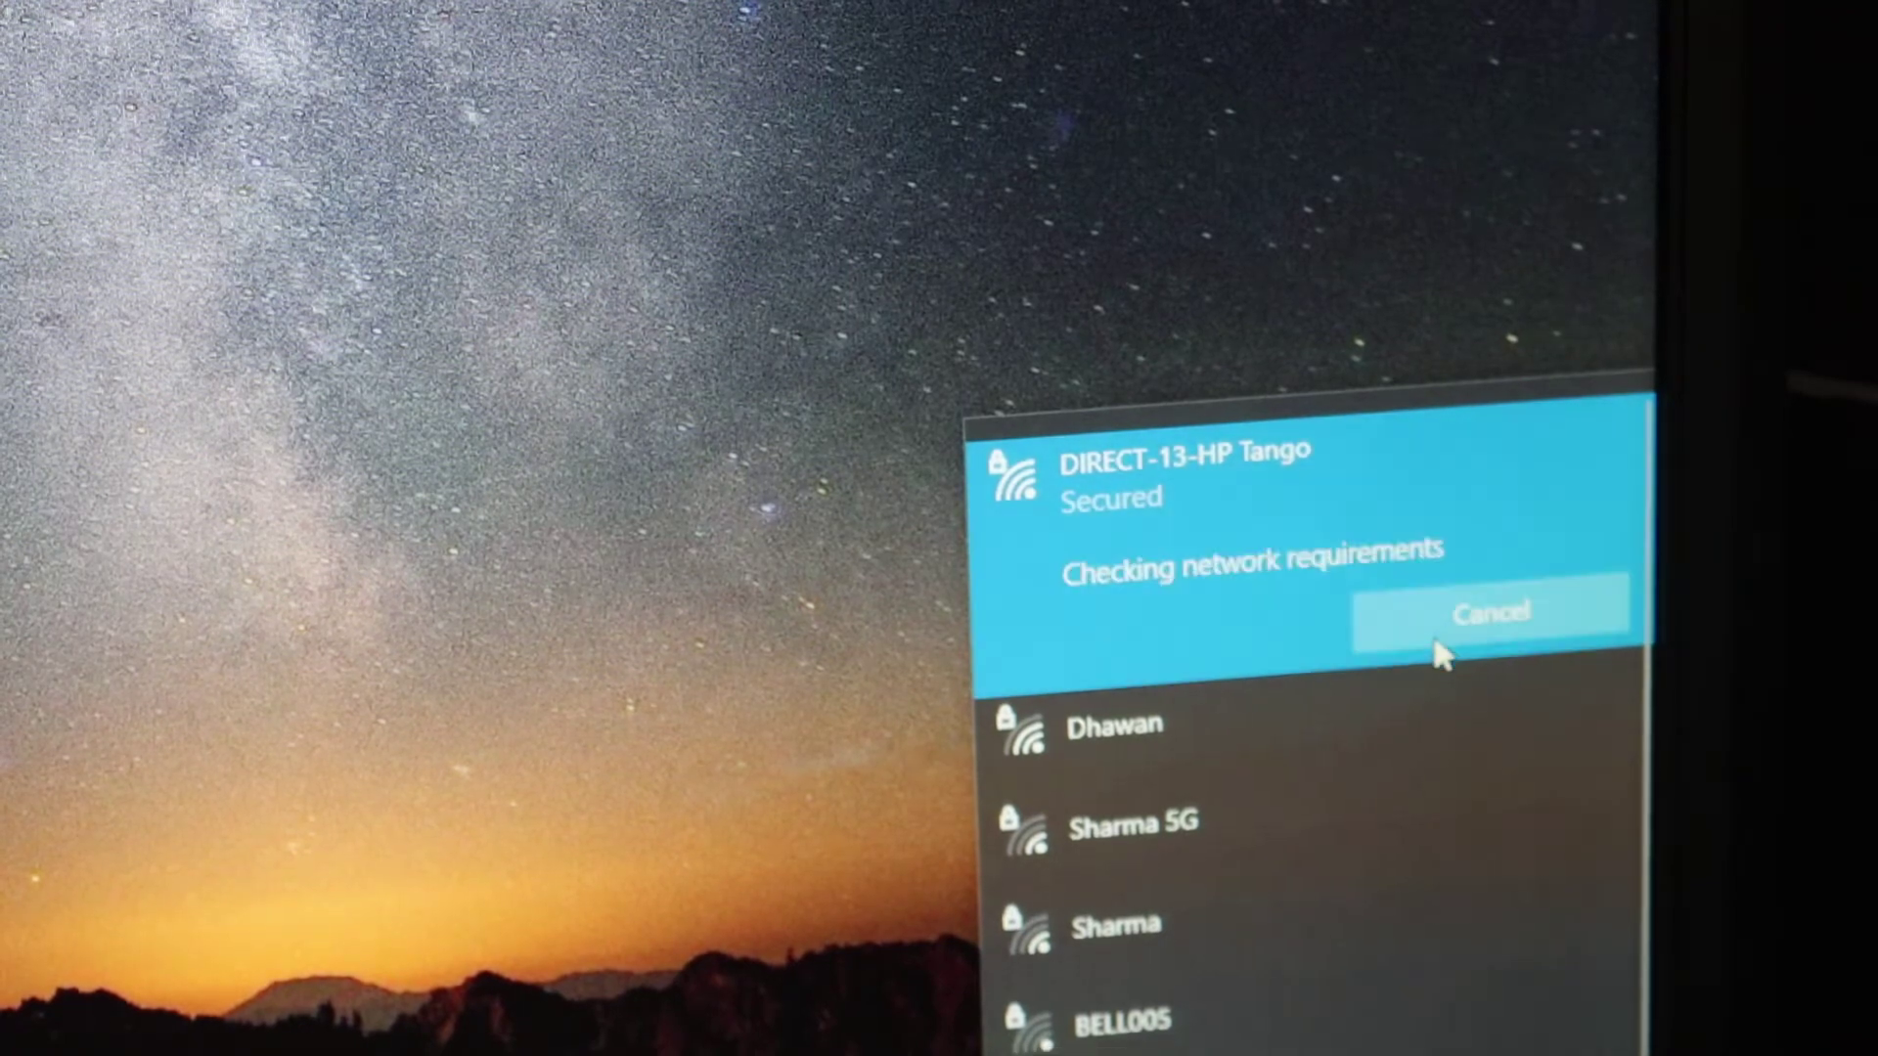
click(1437, 646)
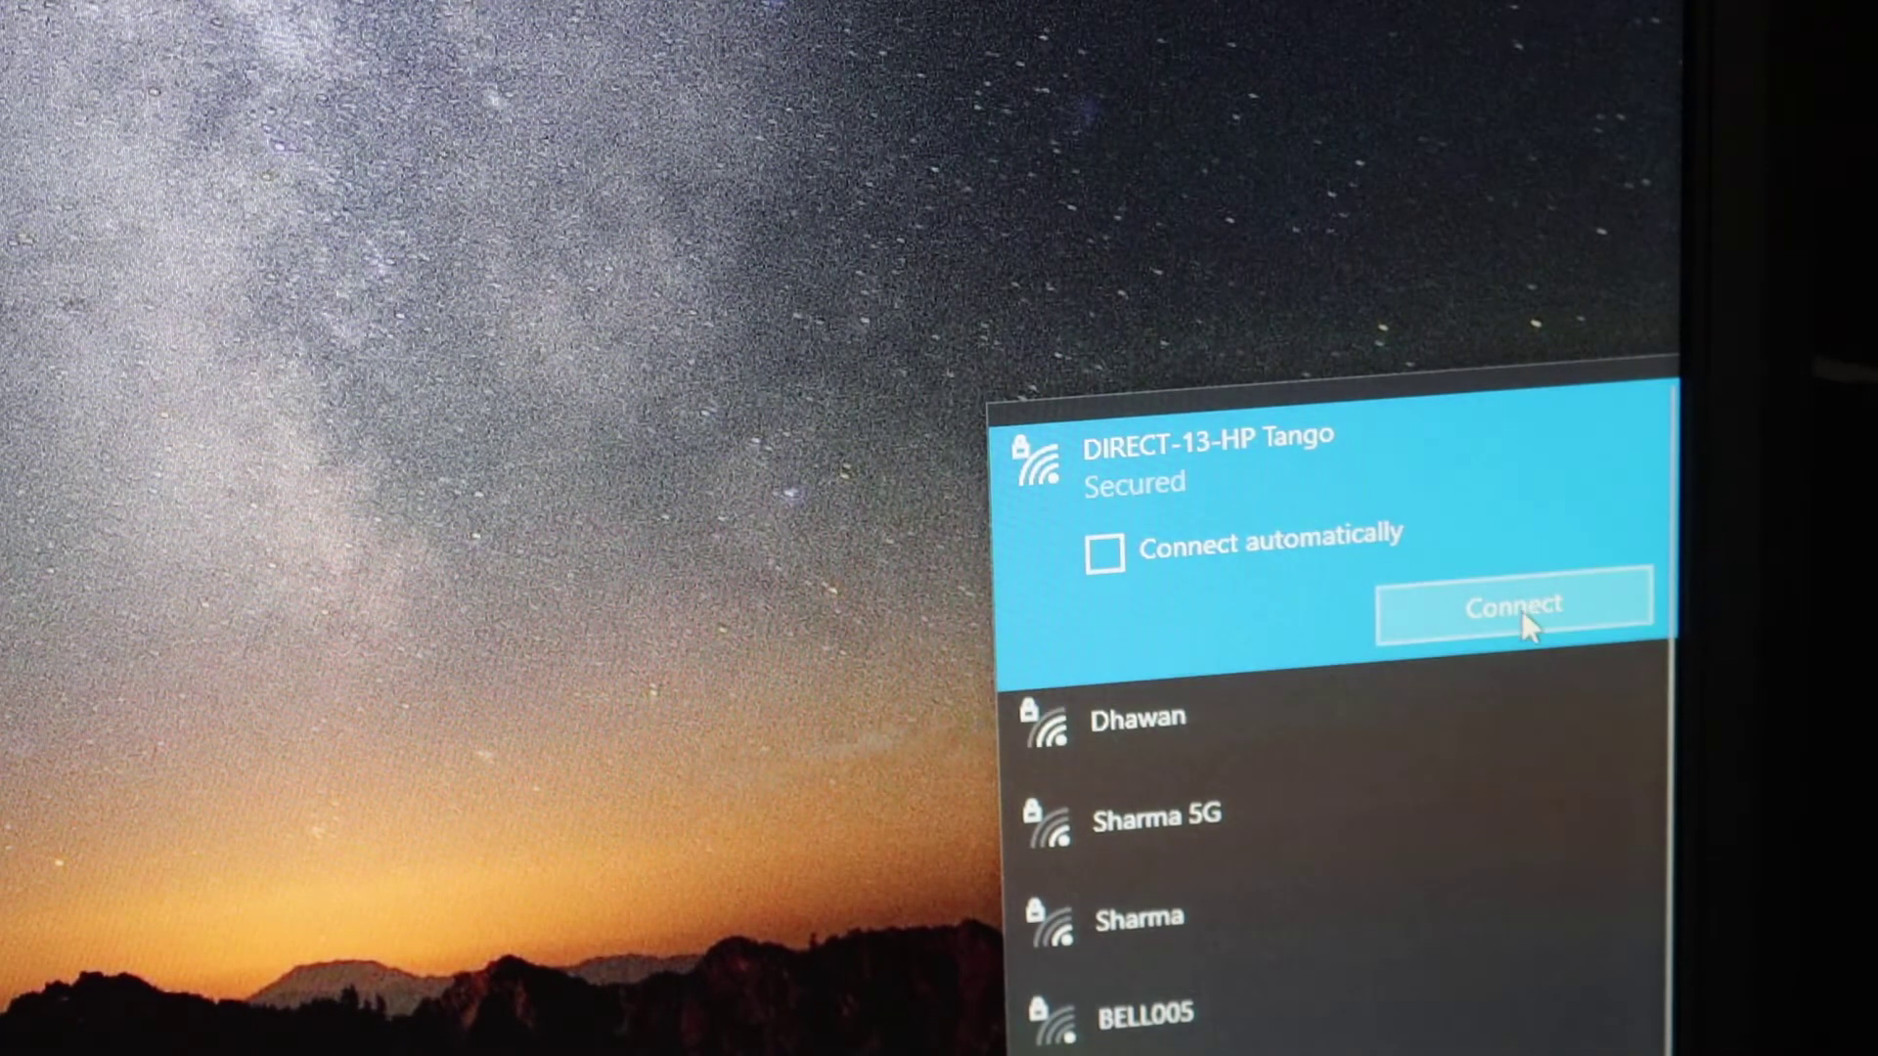
click(1526, 623)
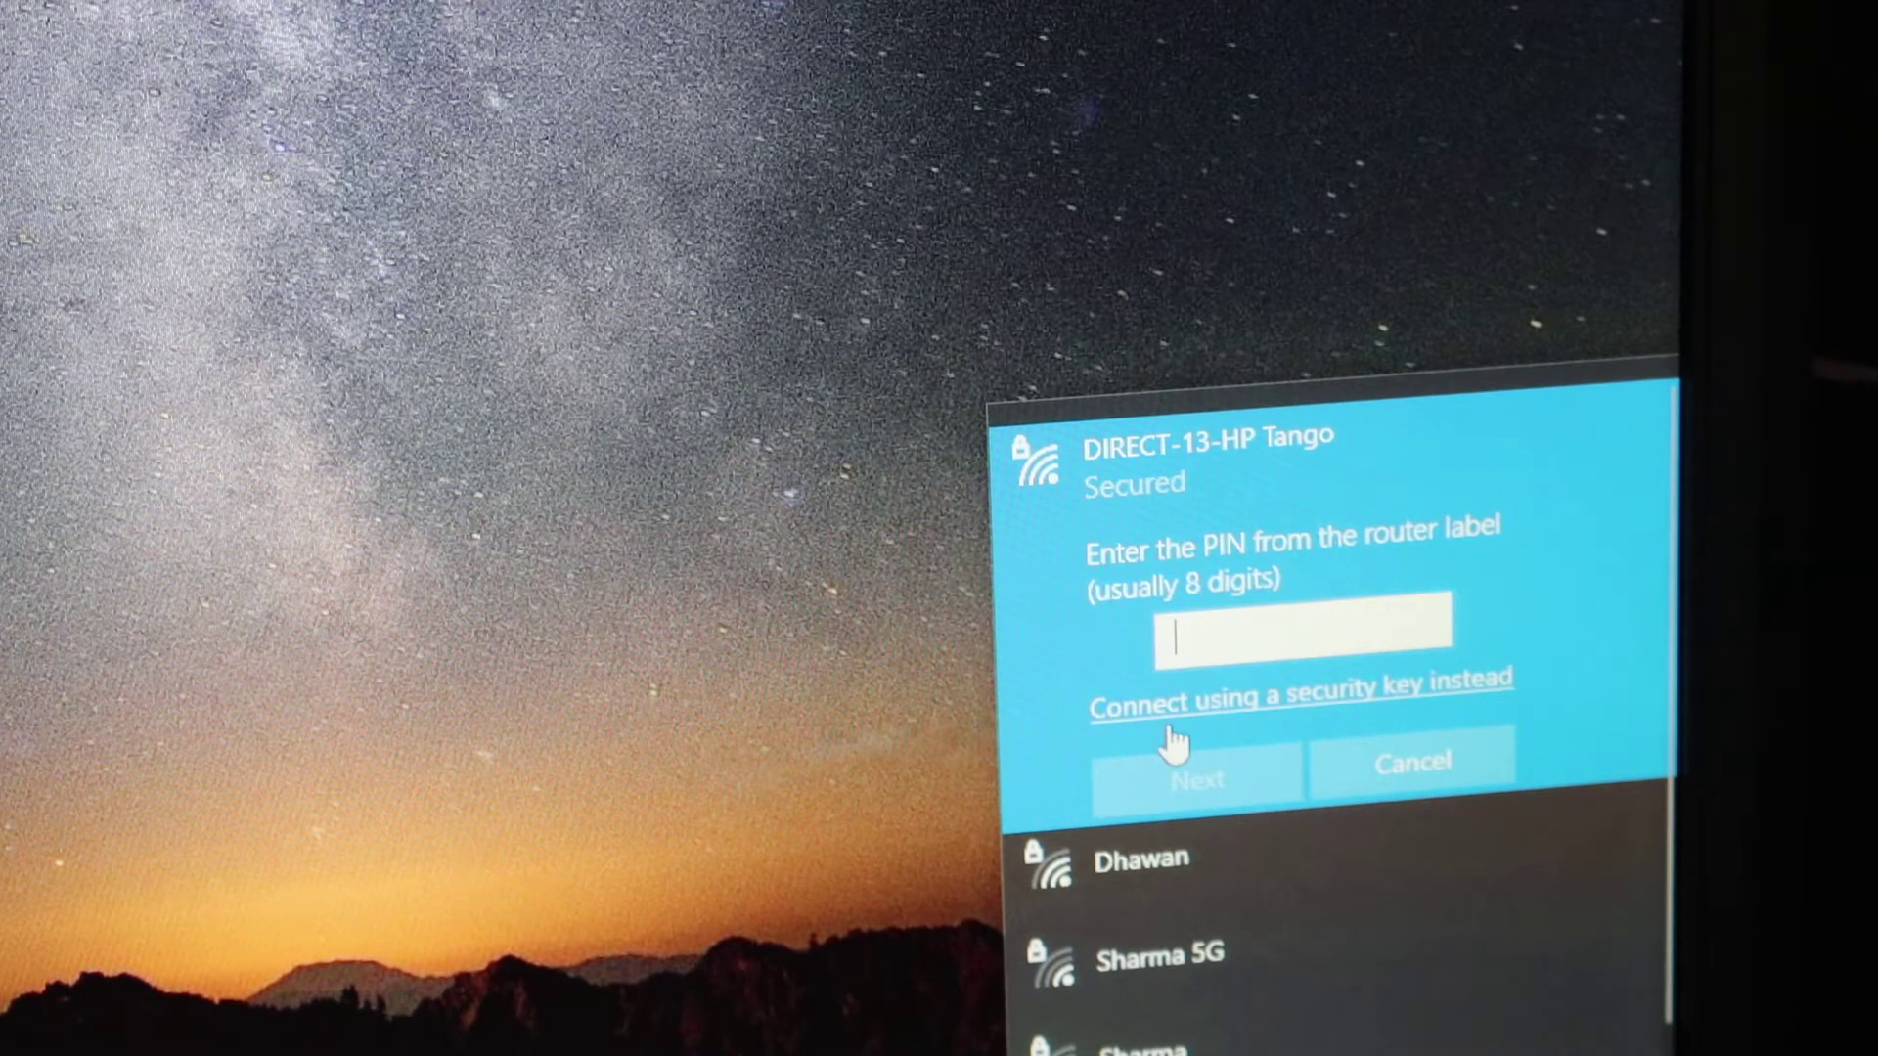
- Join DIRECT-13-HP Tango with its security key and allow the PC to be discoverable
click(1343, 701)
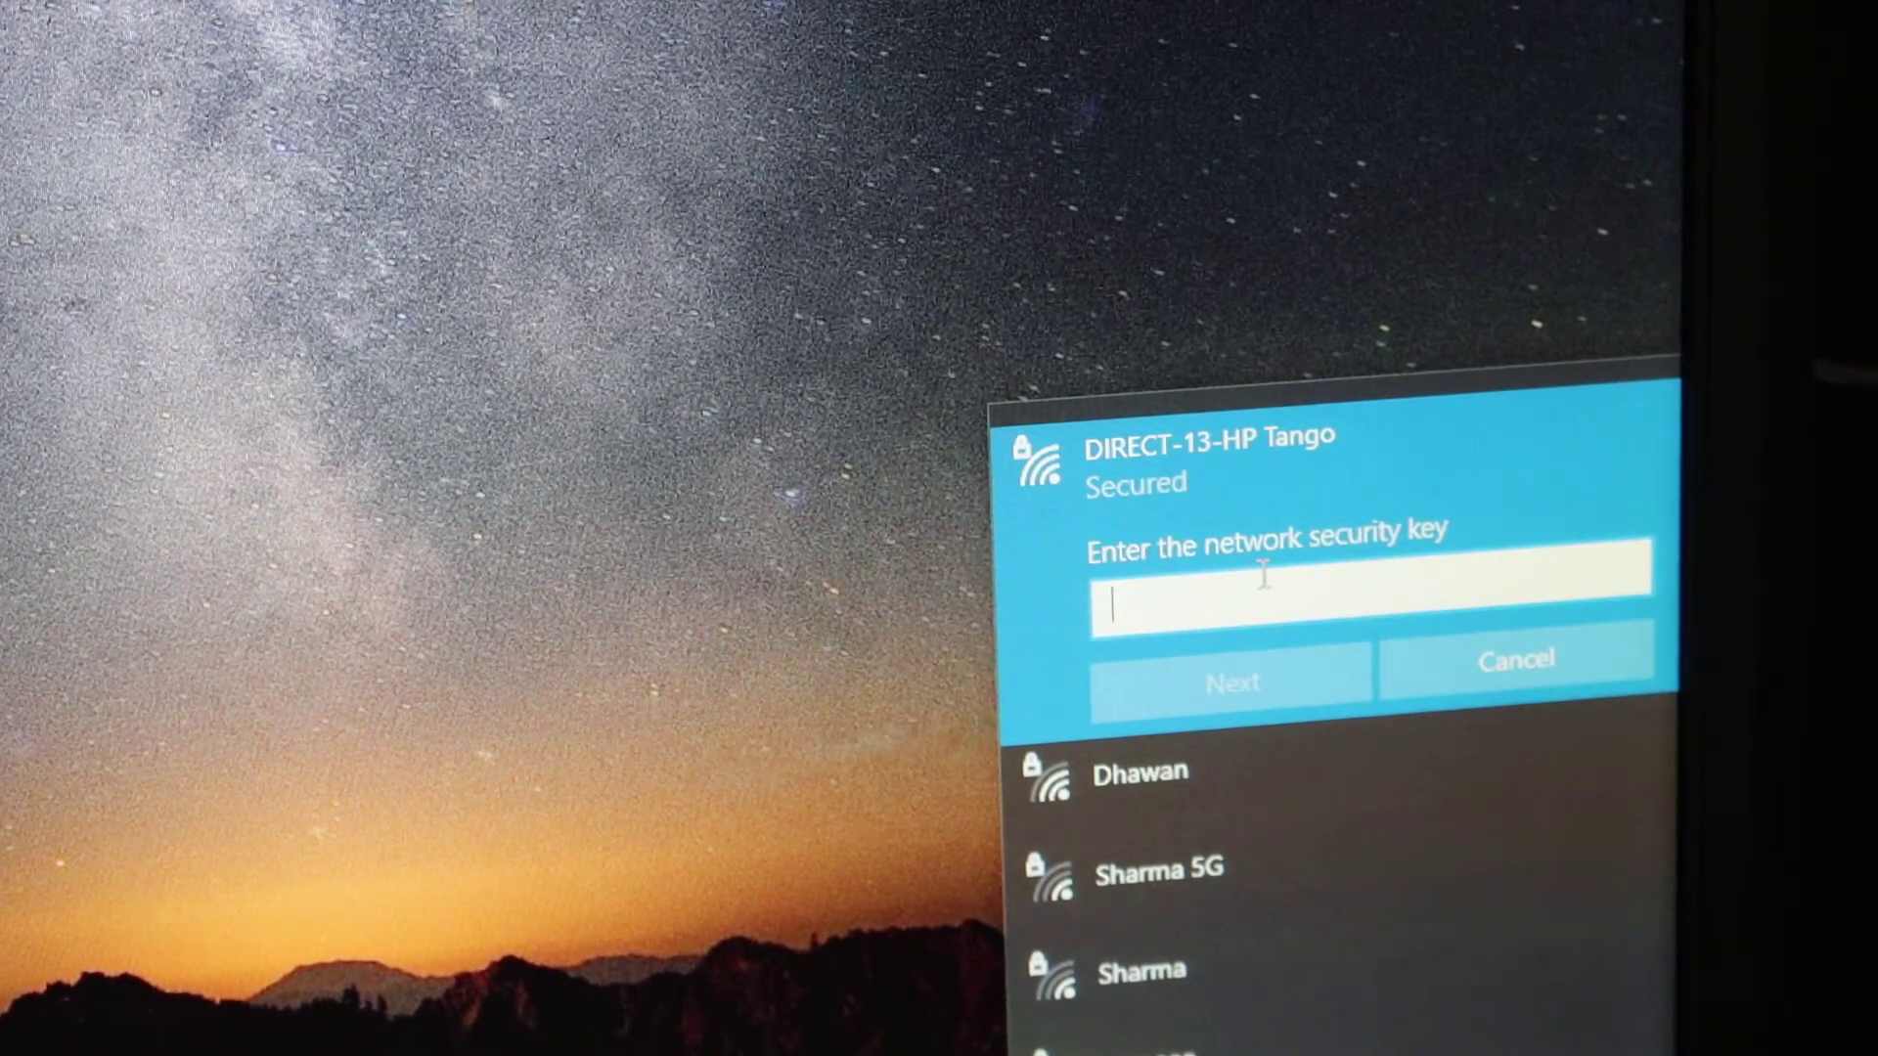
text(*******)
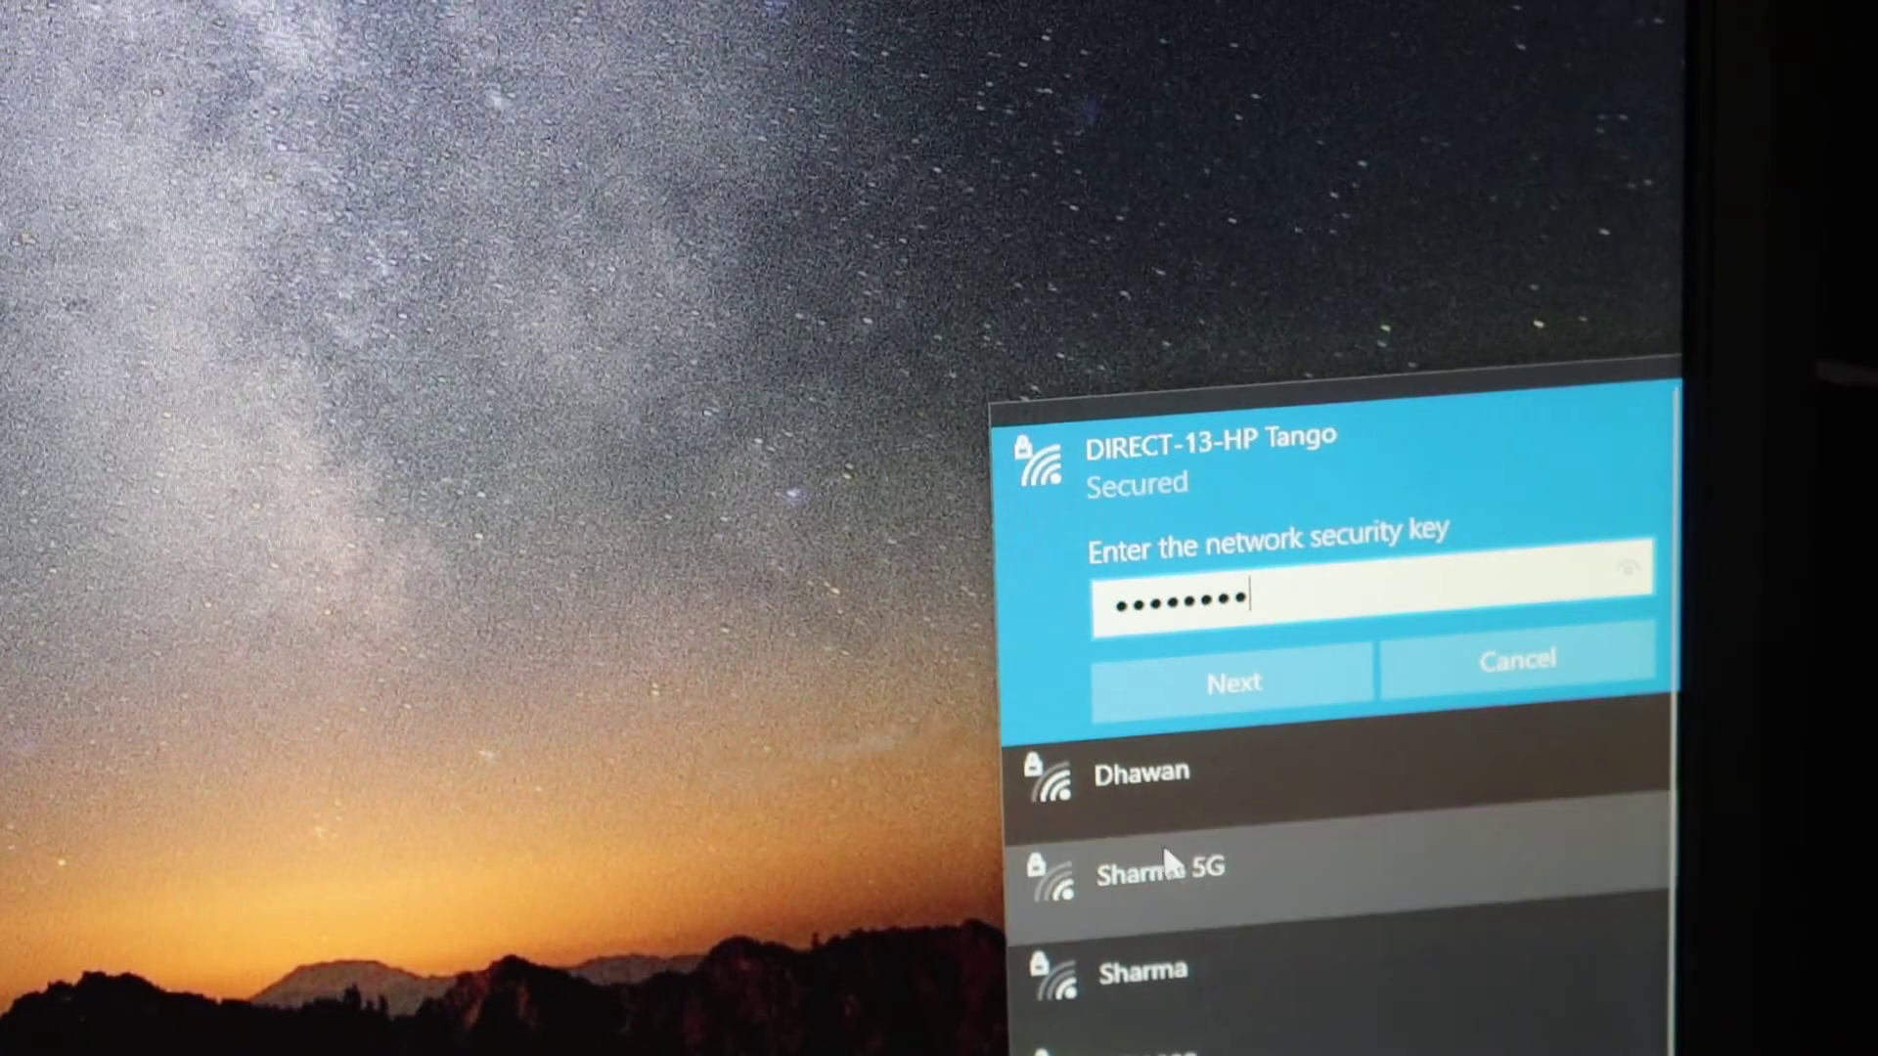
click(1186, 705)
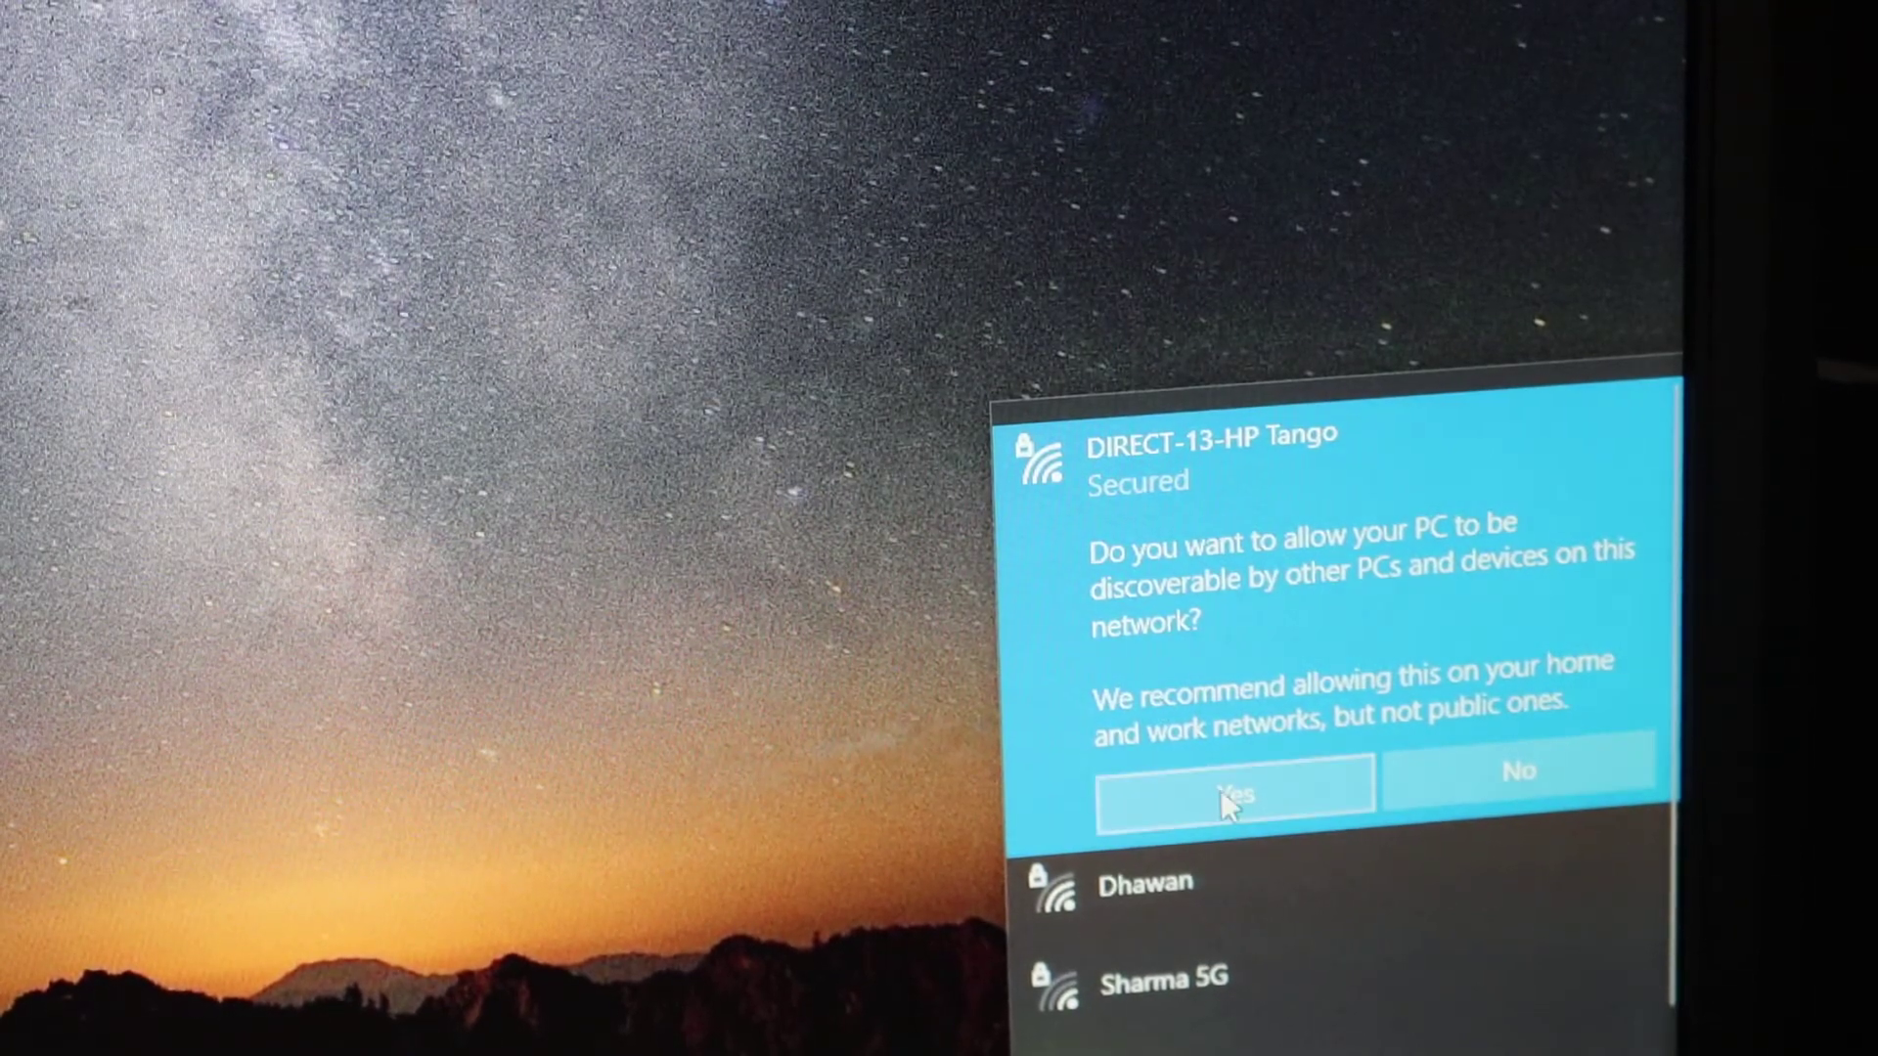
click(1229, 794)
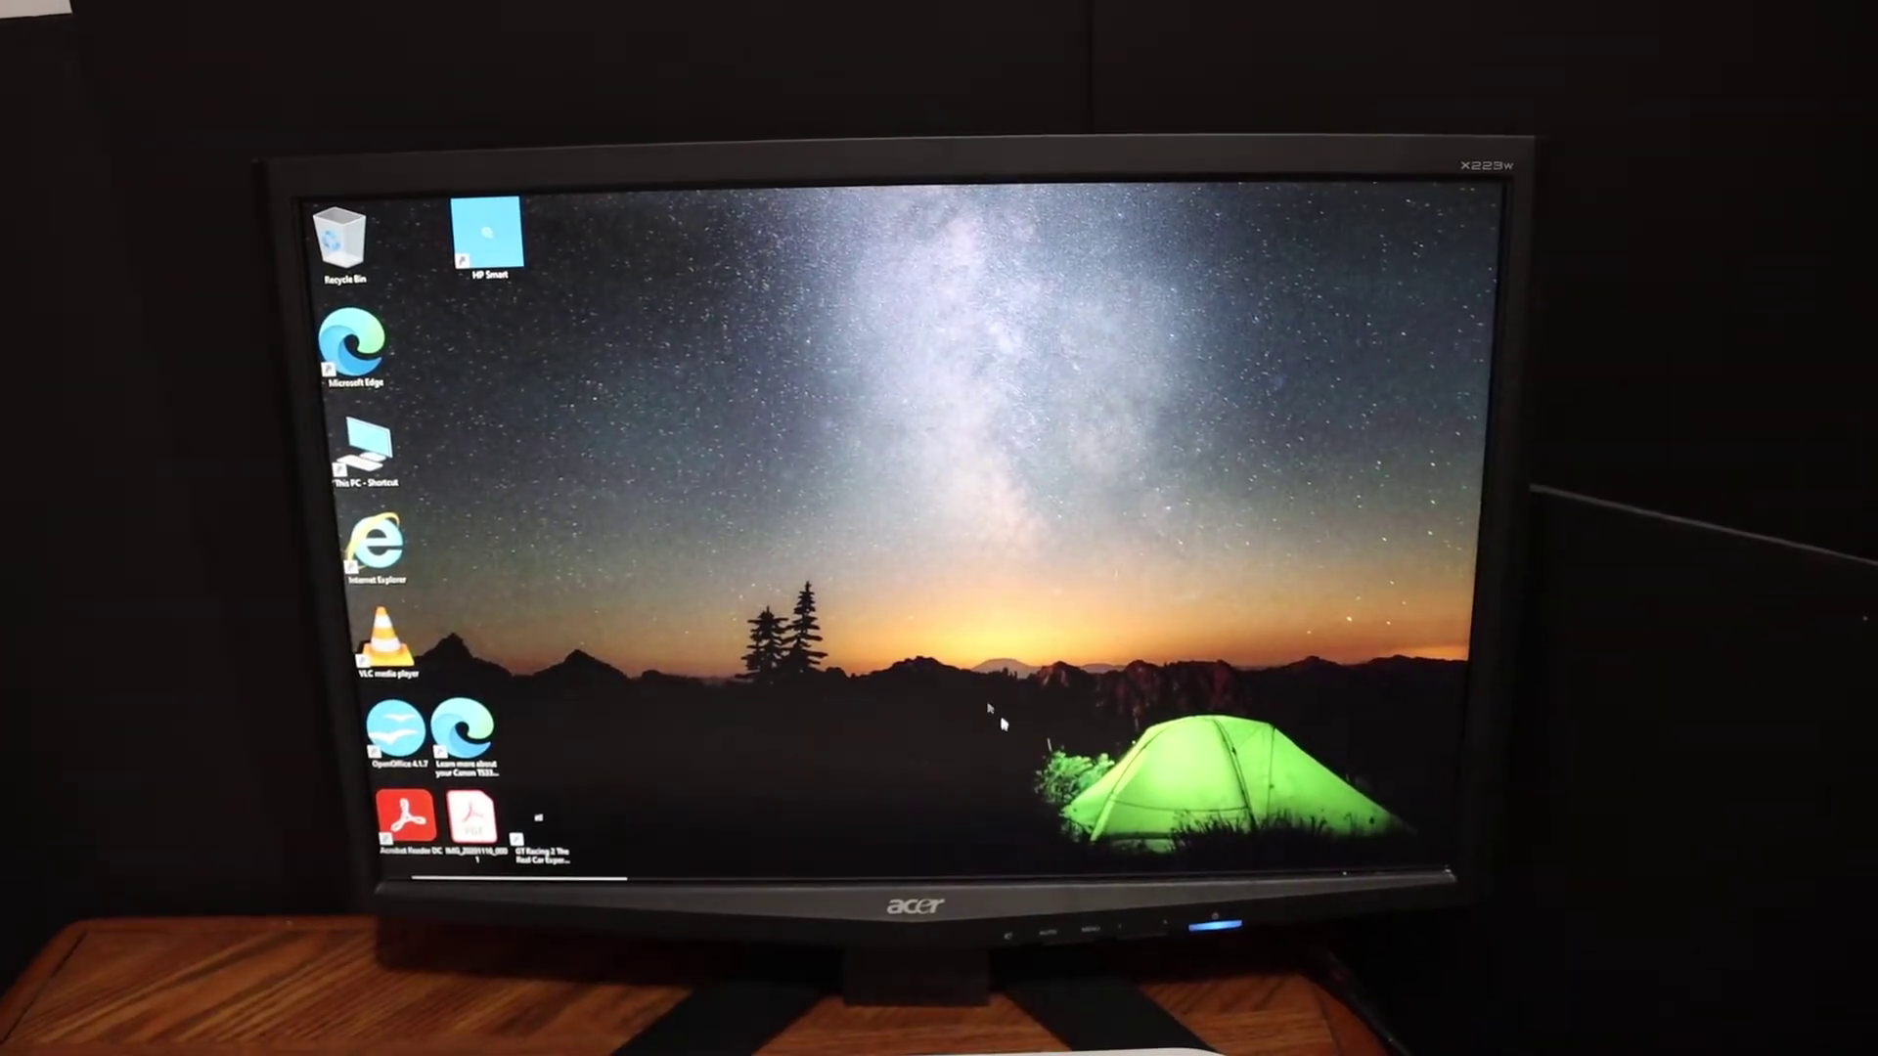
- Add HP090E13 (HP Tango) under Devices > Printers & scanners so it shows Ready, then close Settings
key(super)
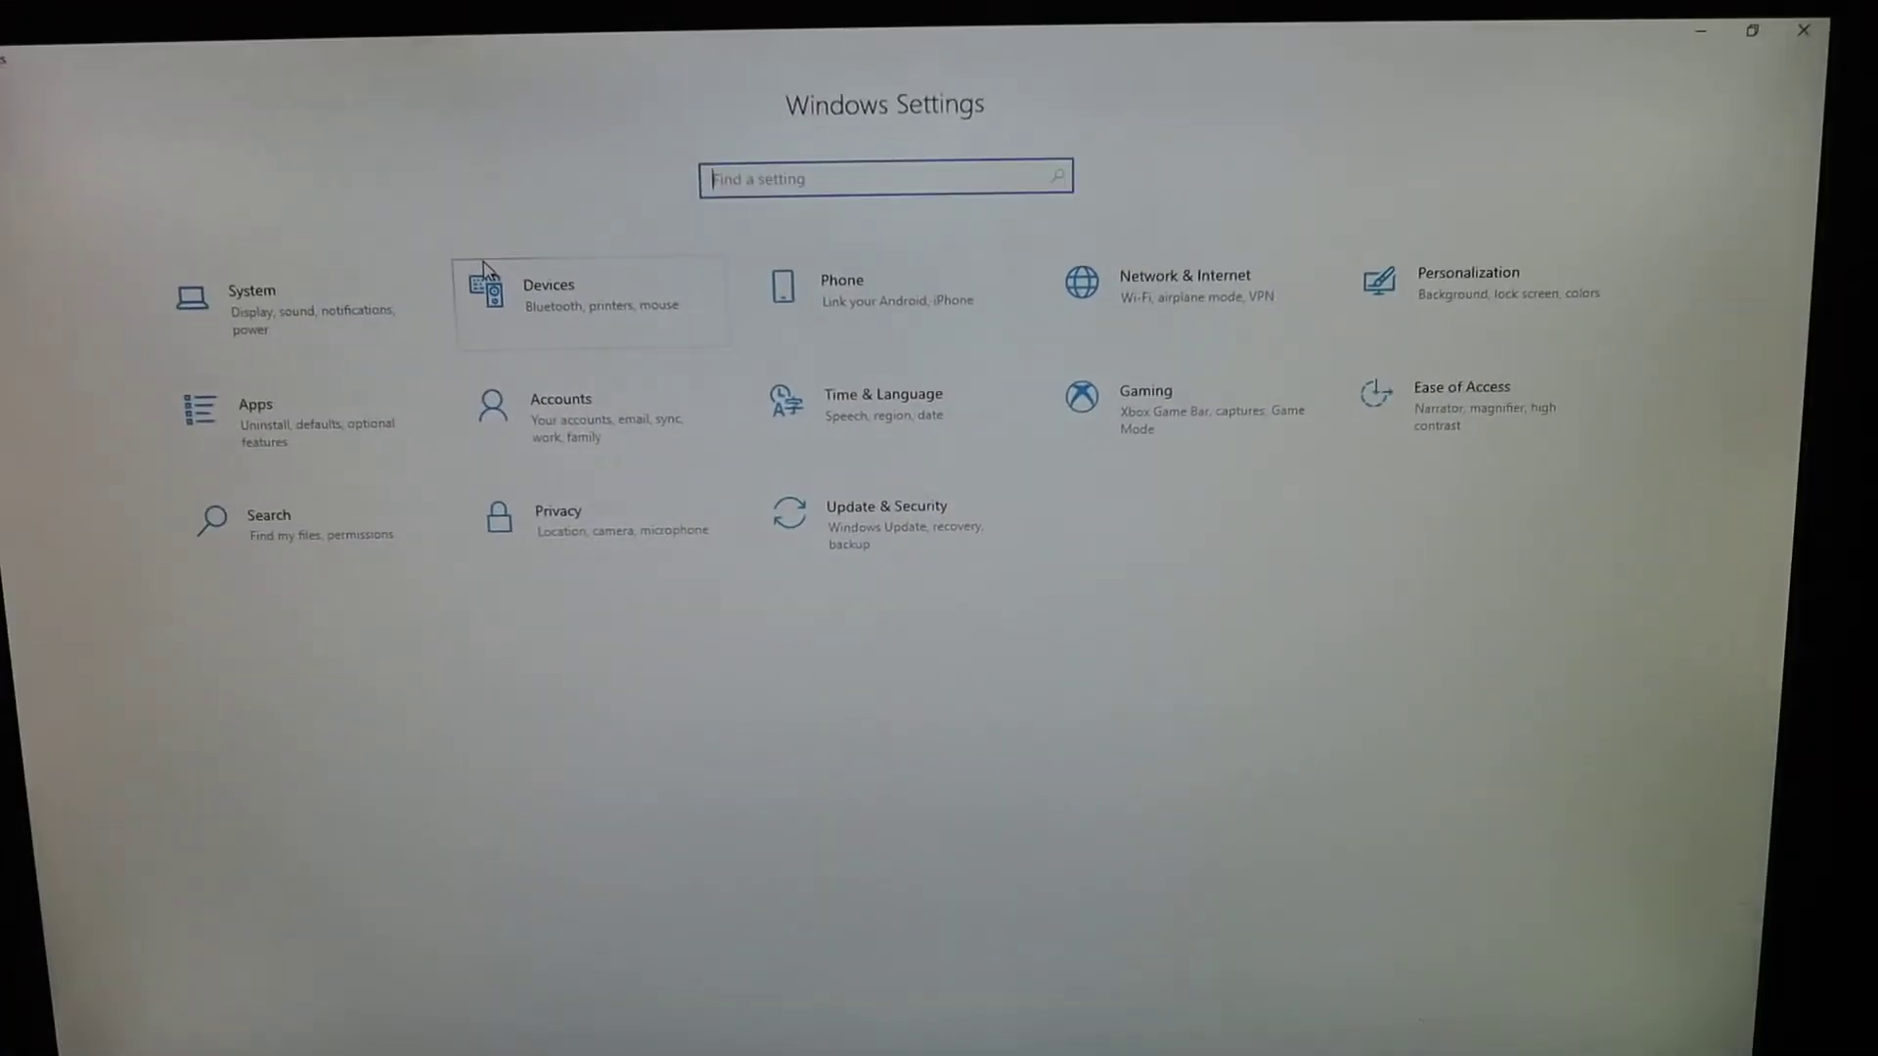
click(547, 276)
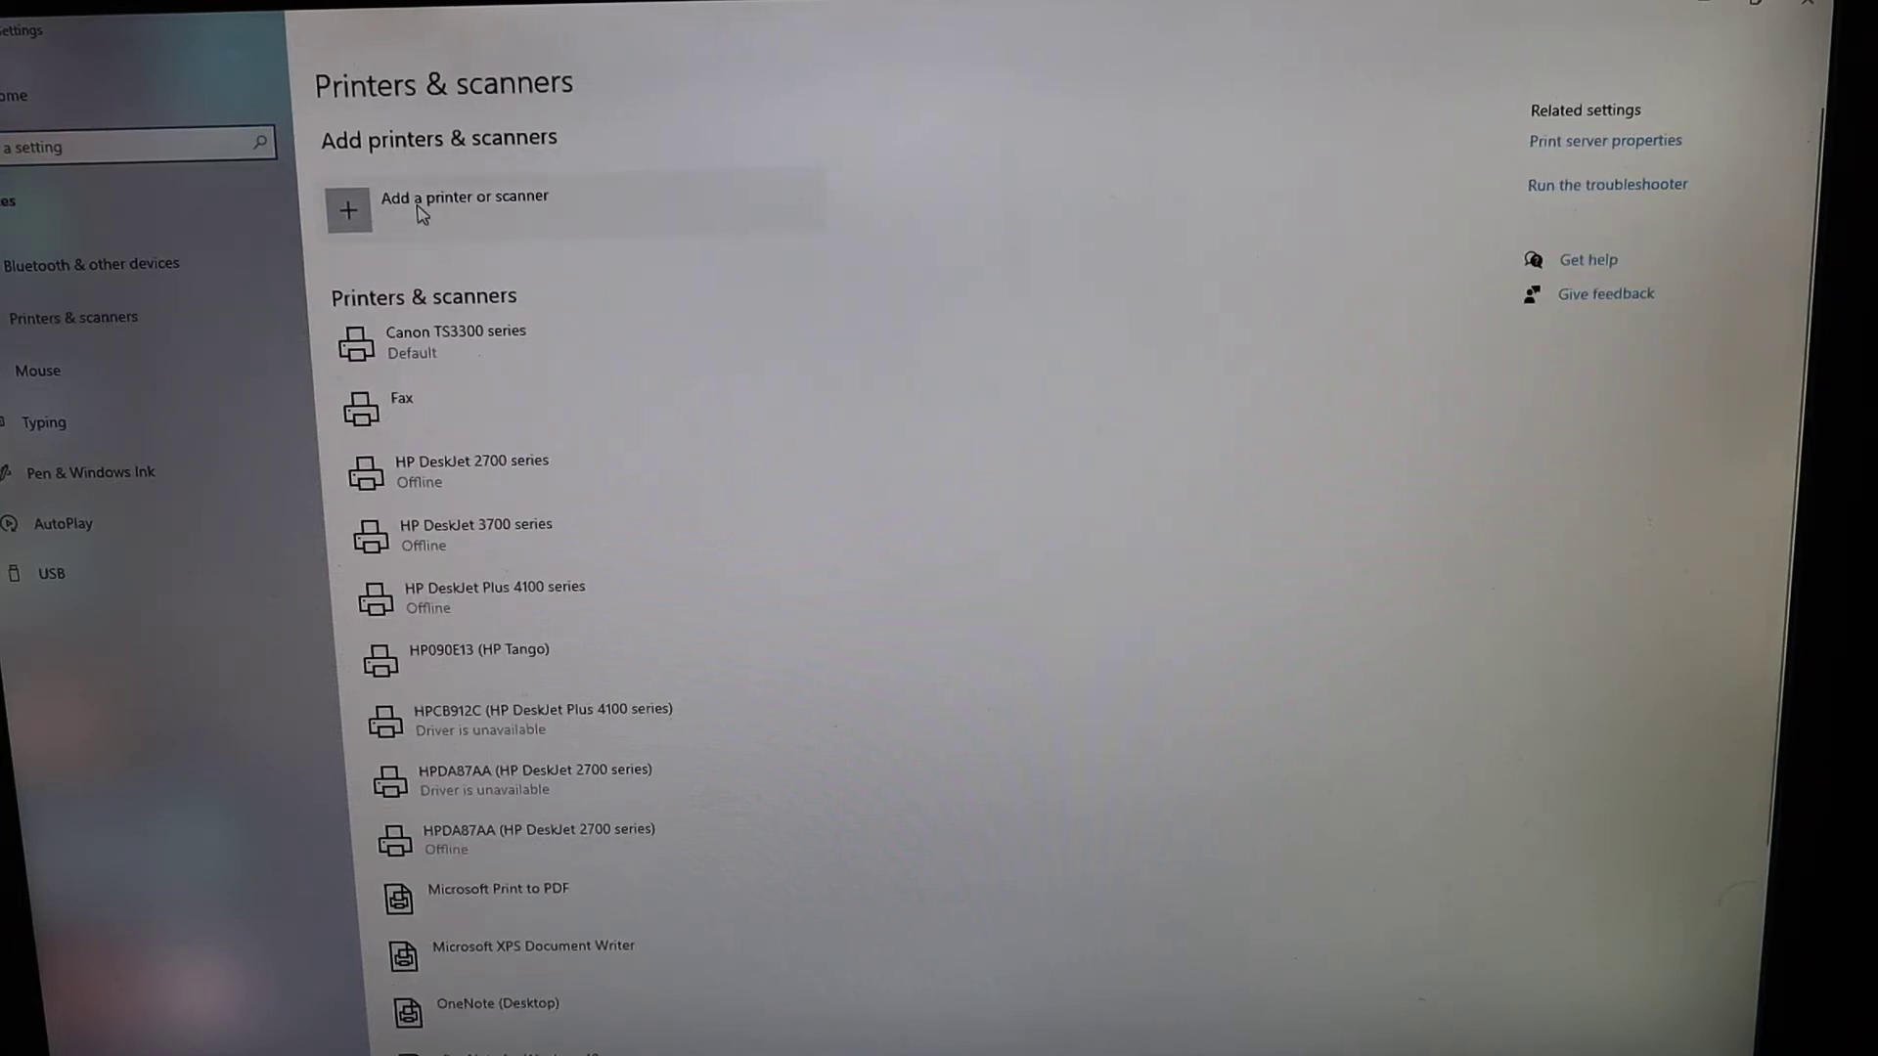
click(420, 215)
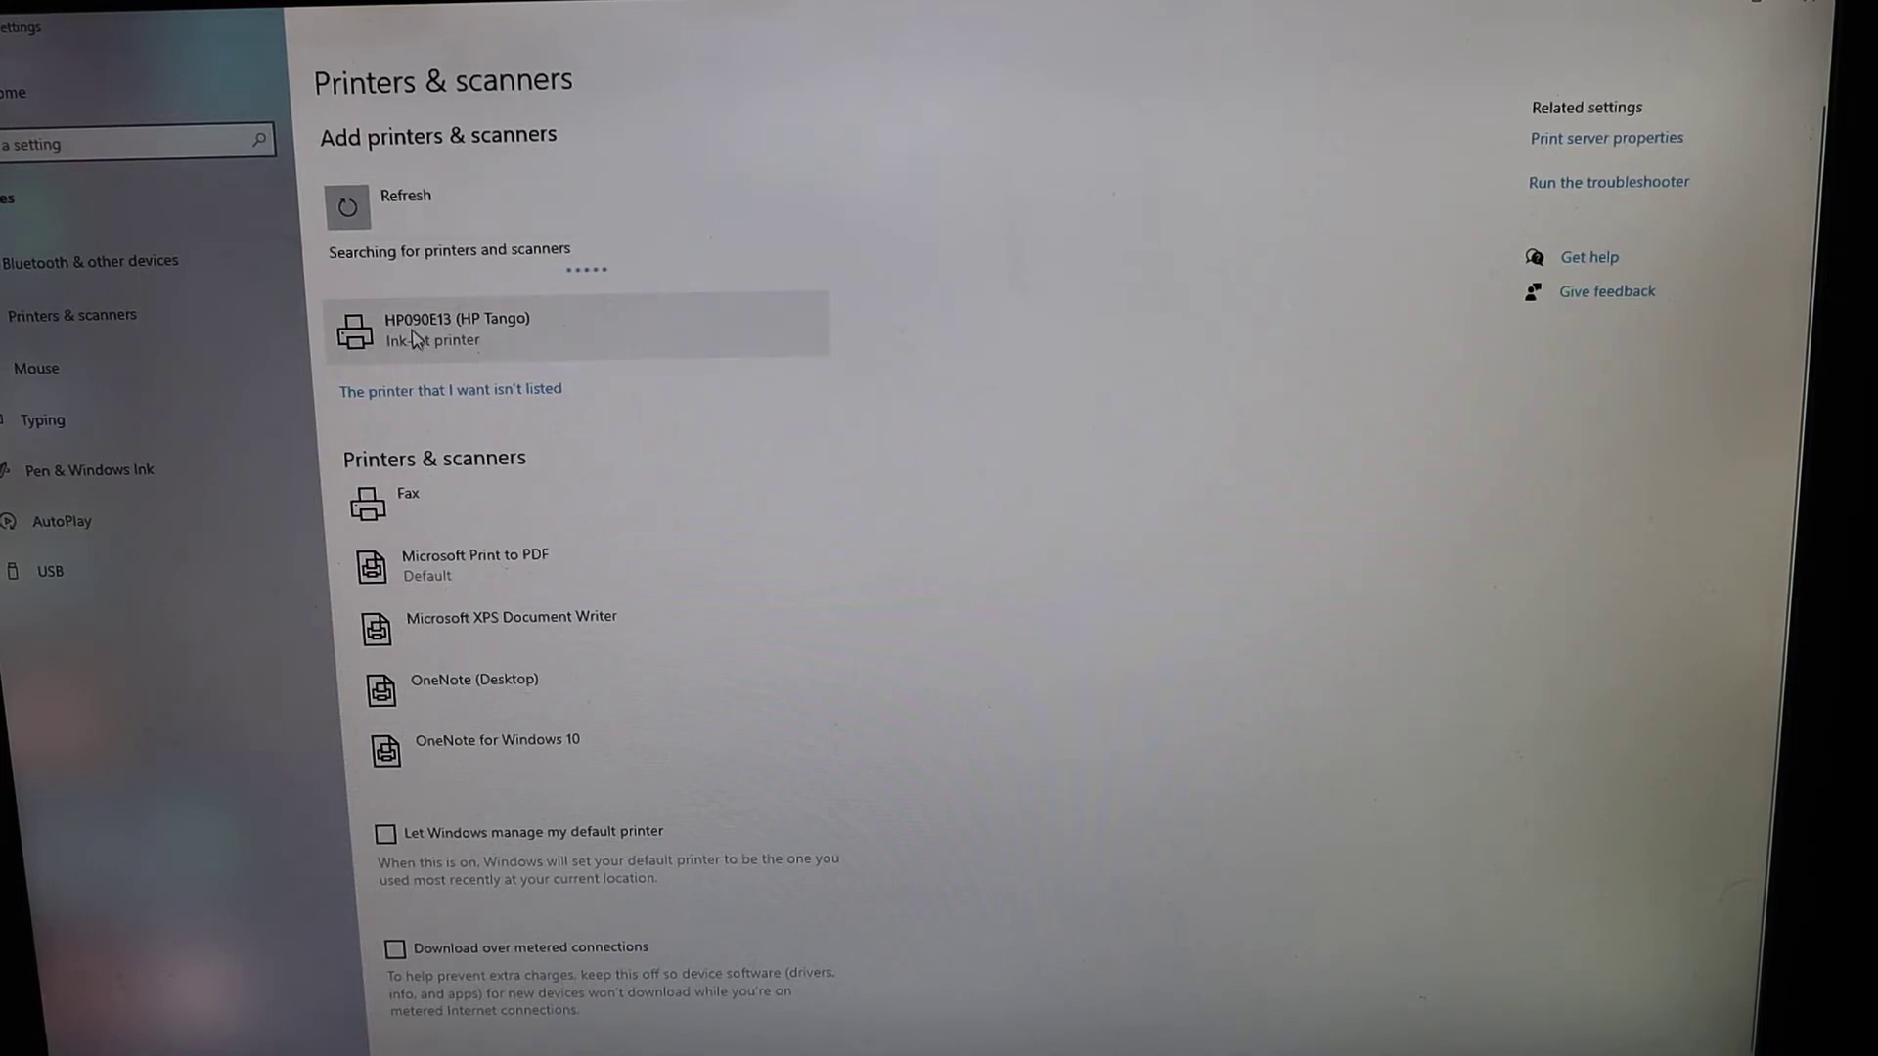
click(509, 335)
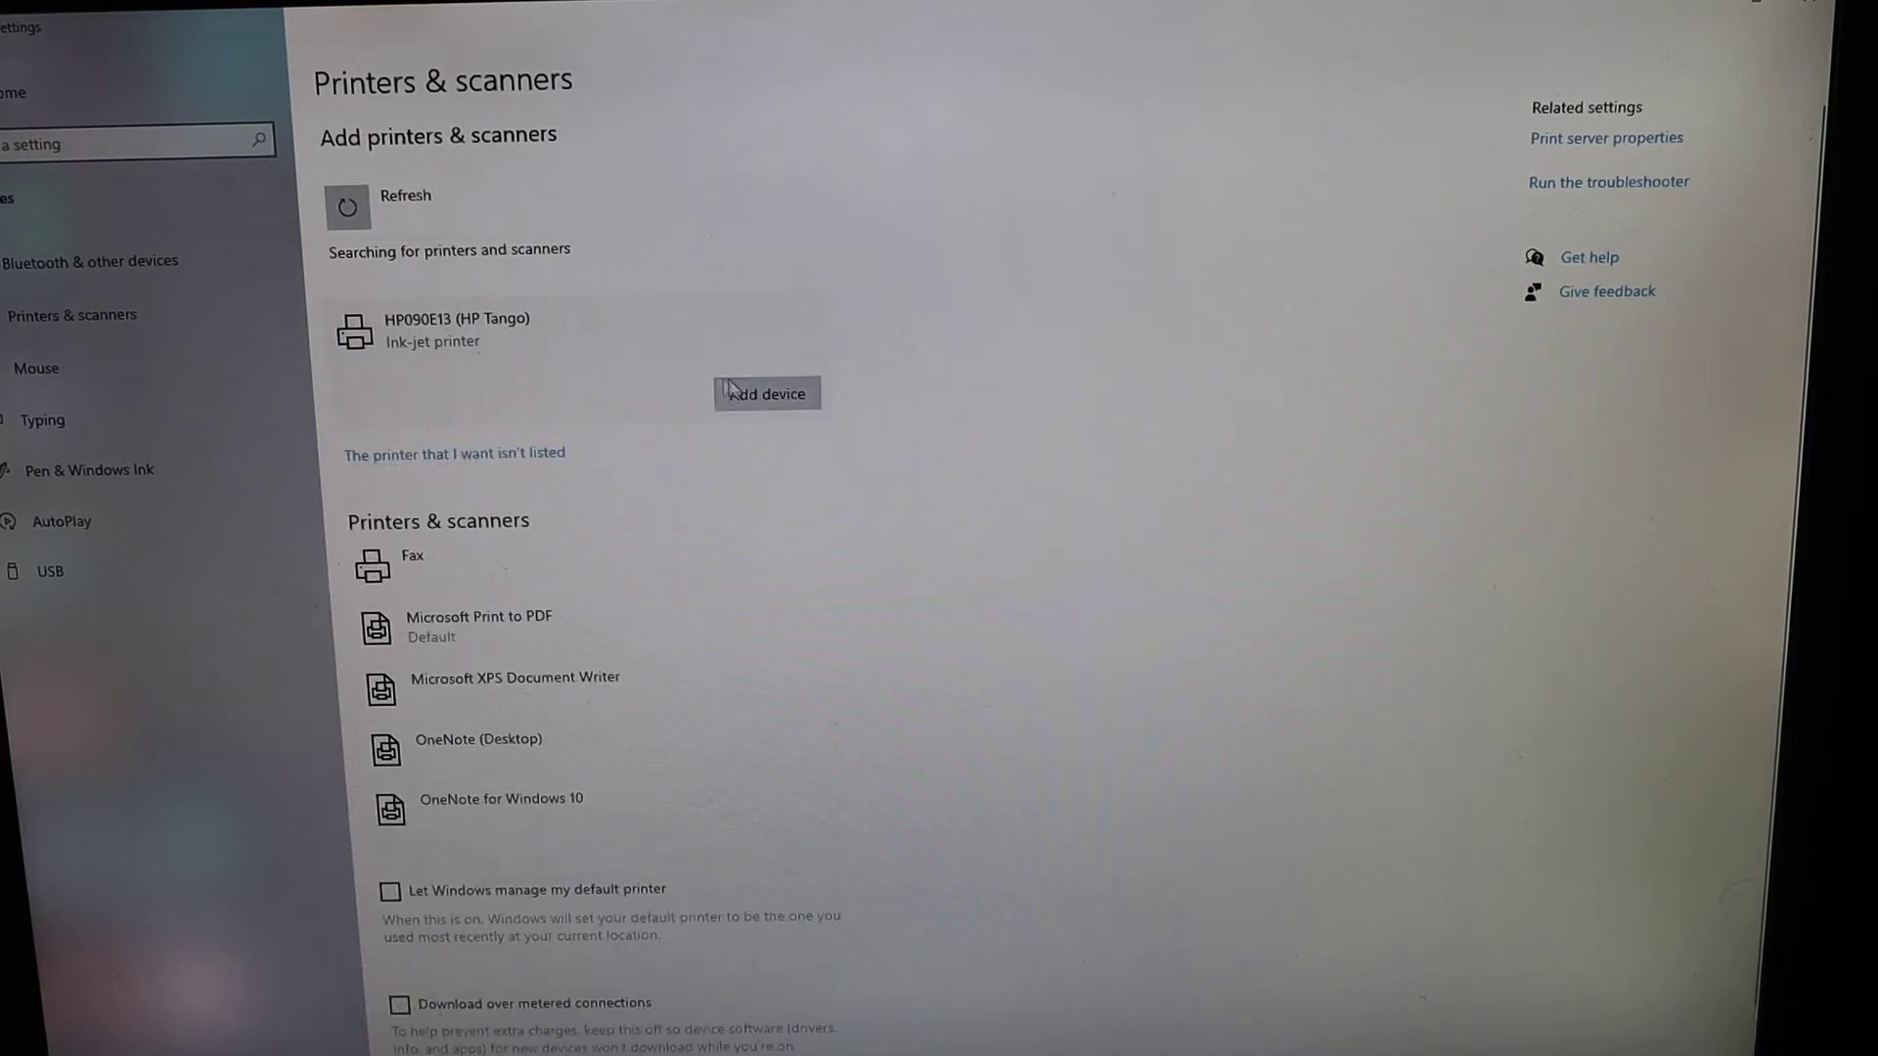
click(793, 397)
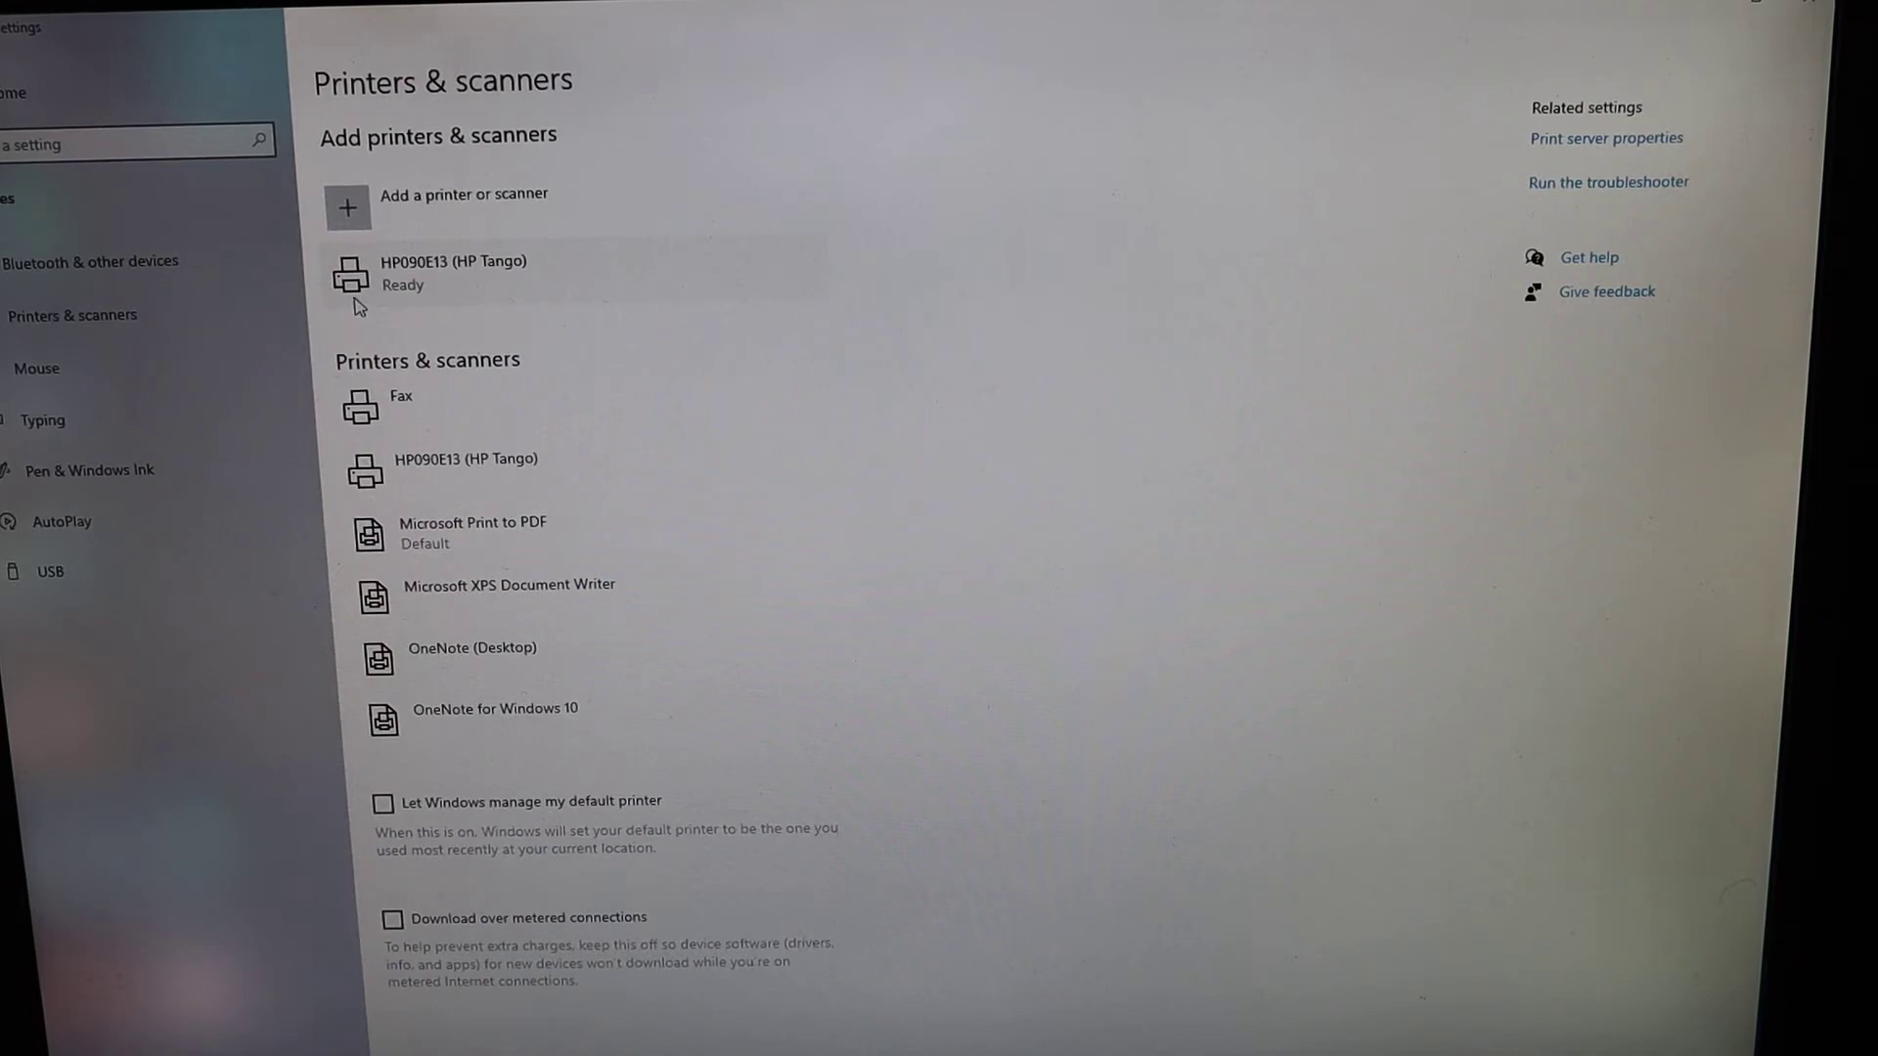
click(1809, 4)
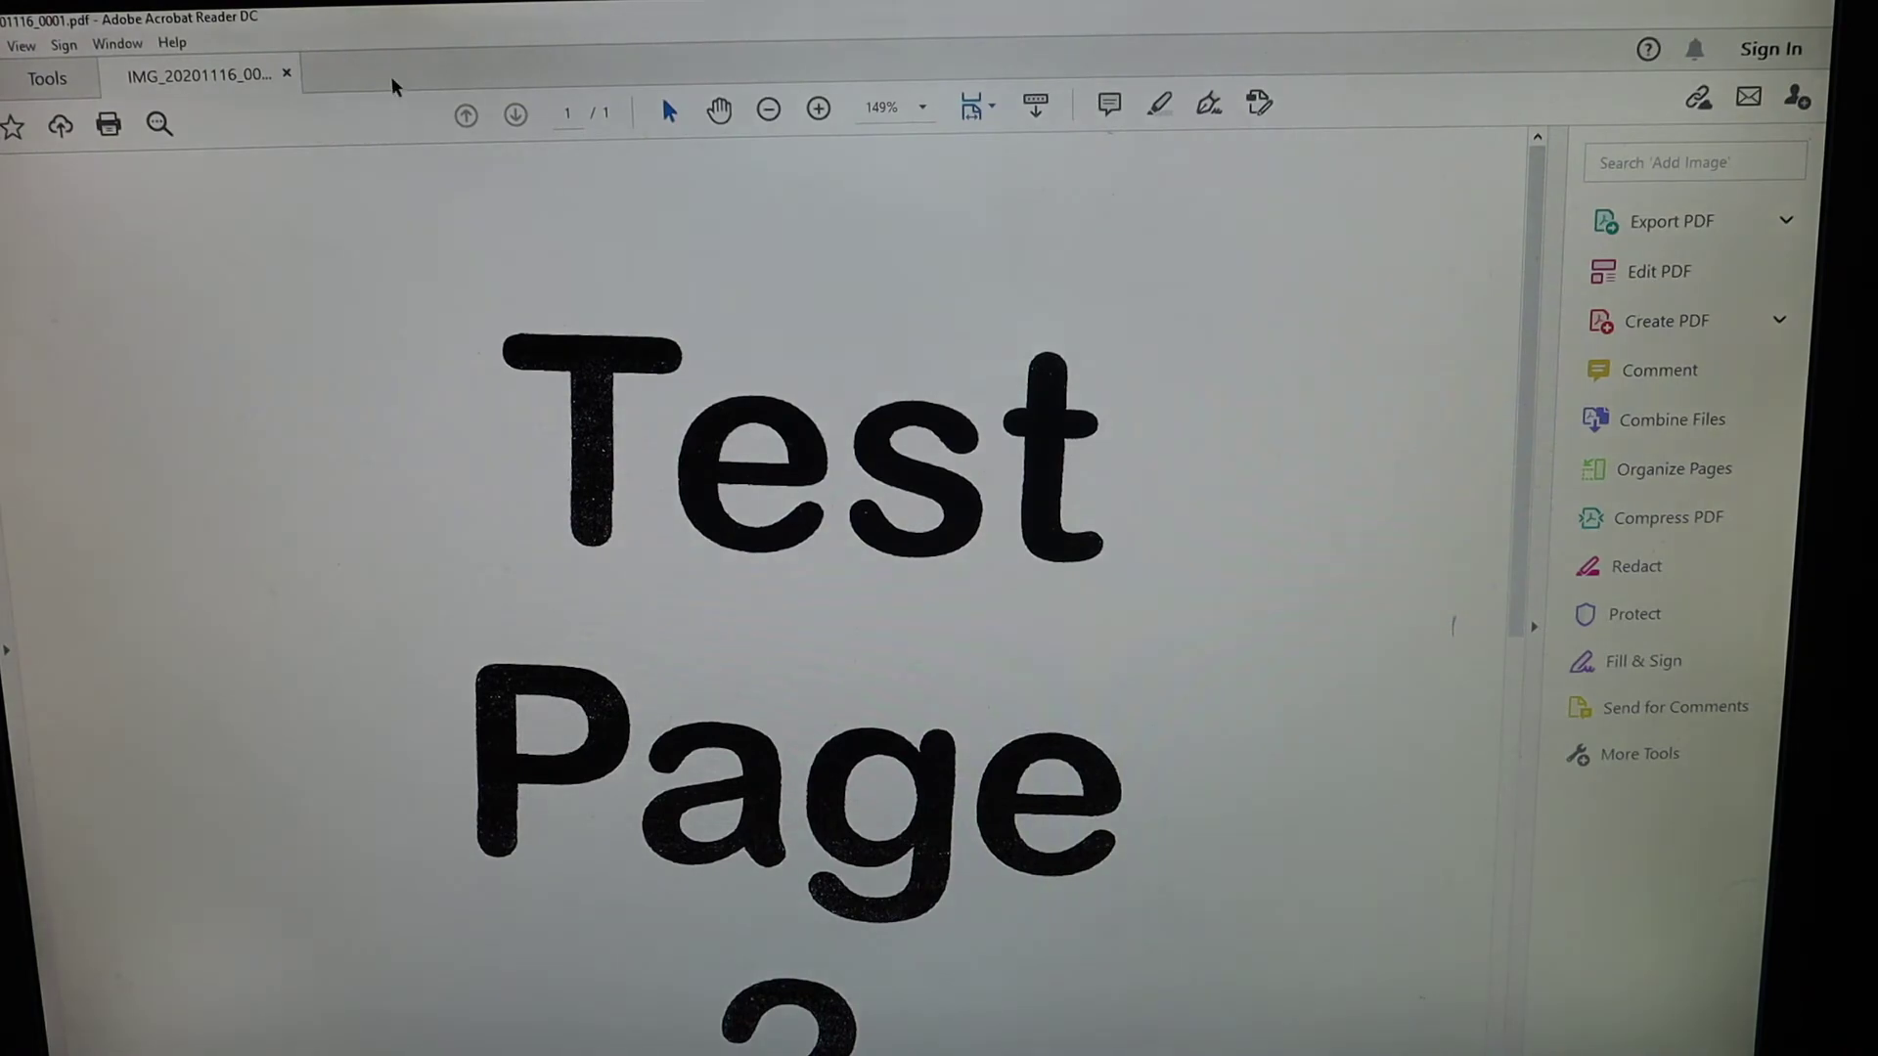
- Print the Test Page document to HP090E13 (HP Tango) from Acrobat's Print dialog
click(116, 137)
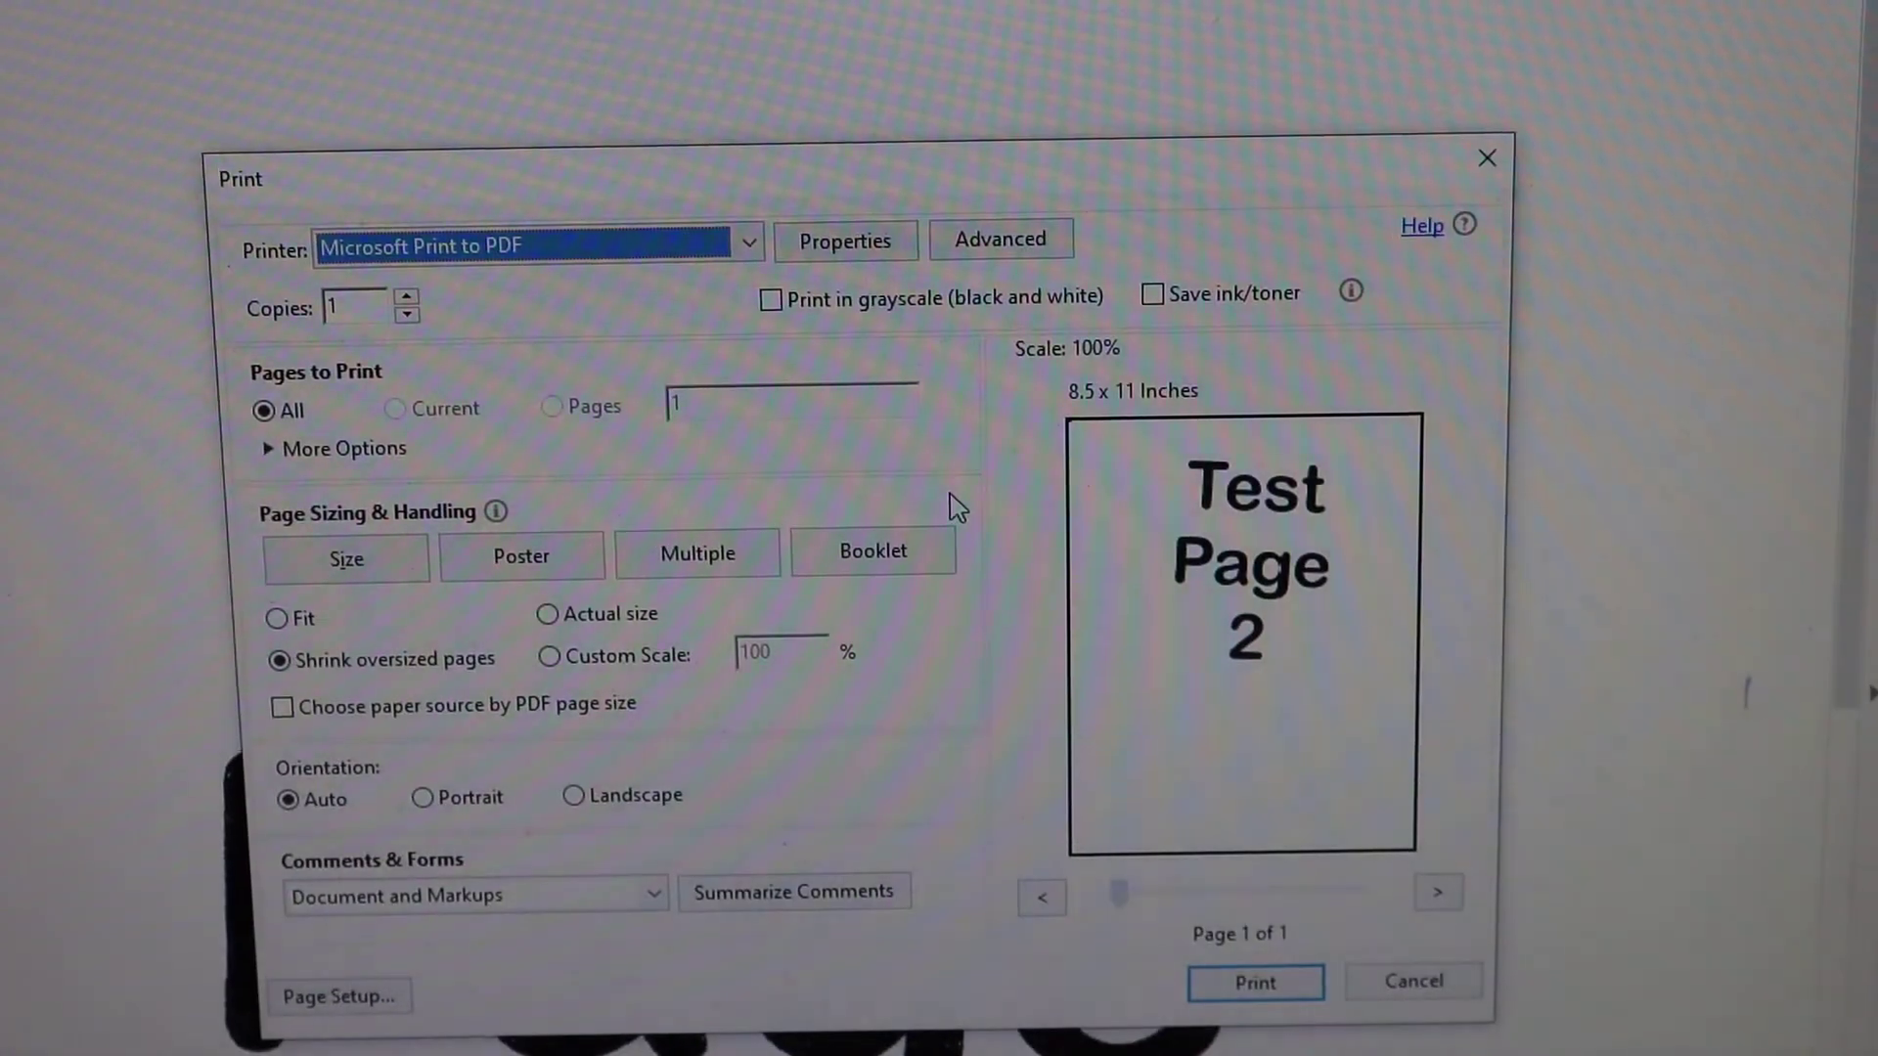
click(708, 244)
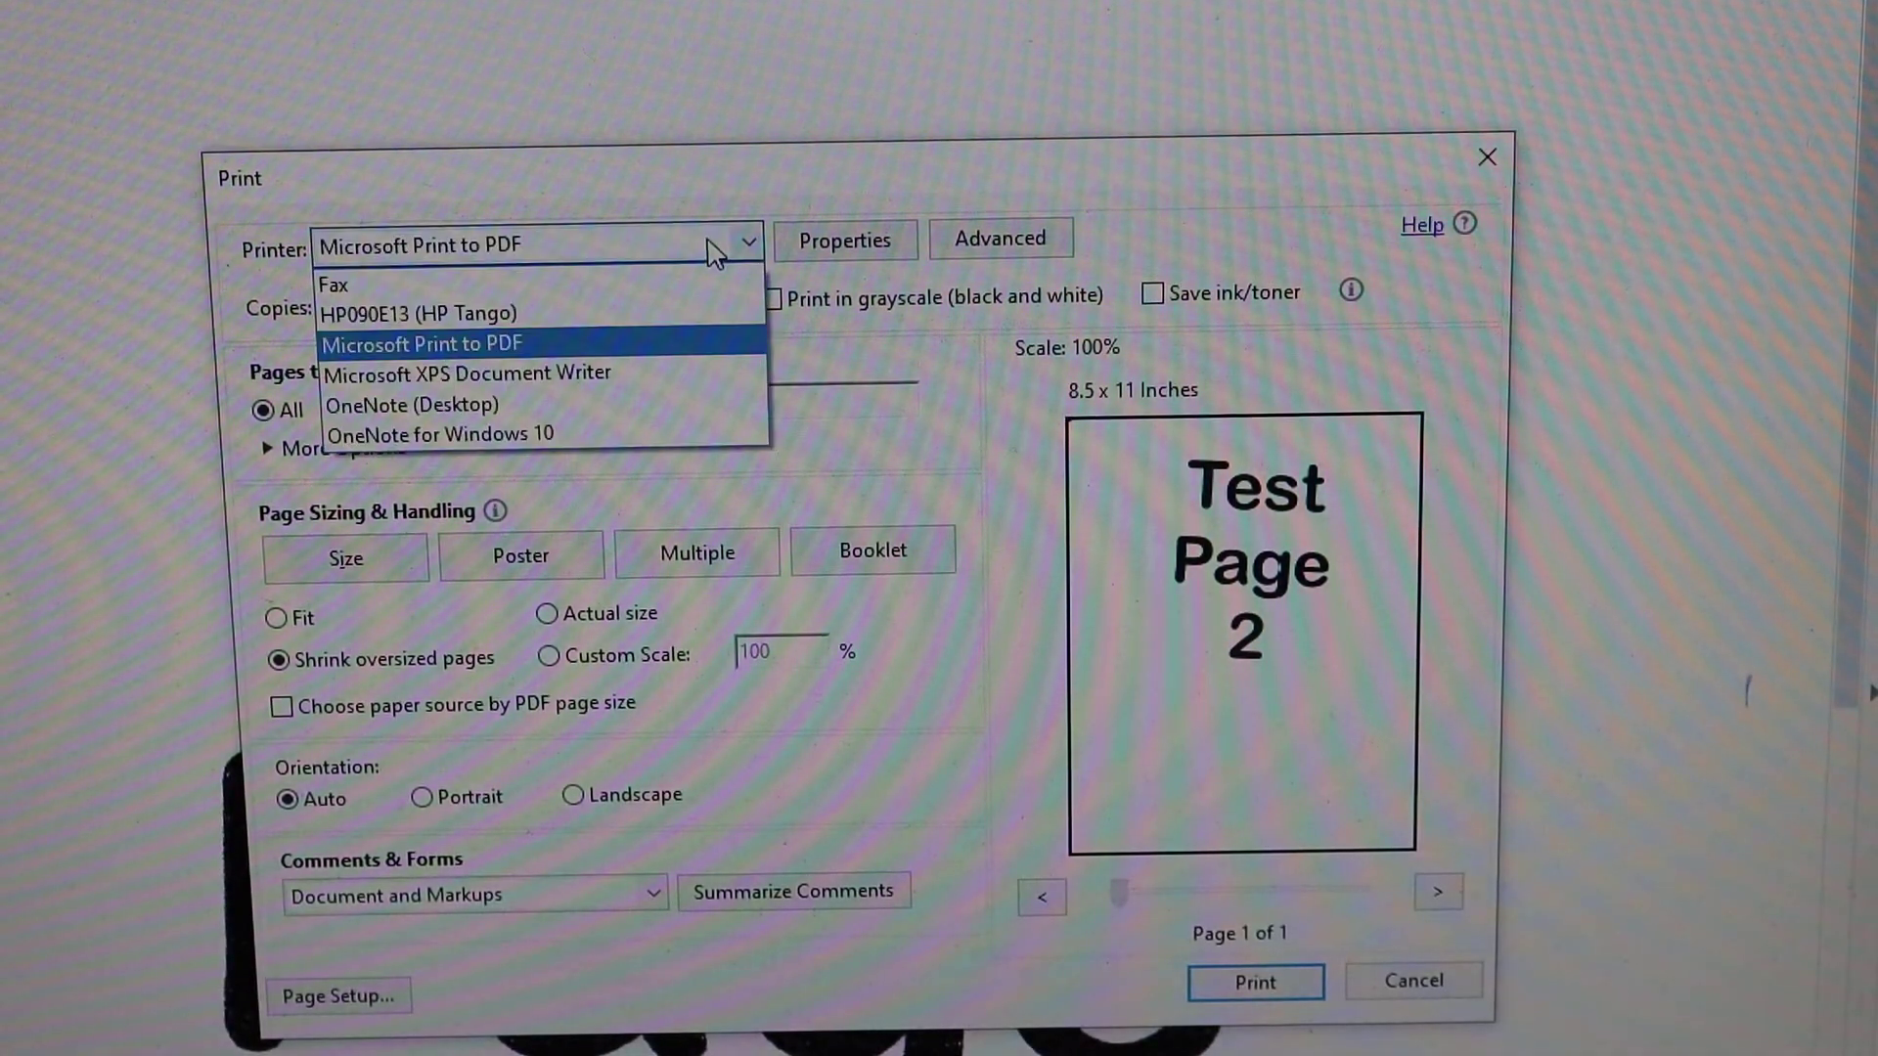
click(586, 316)
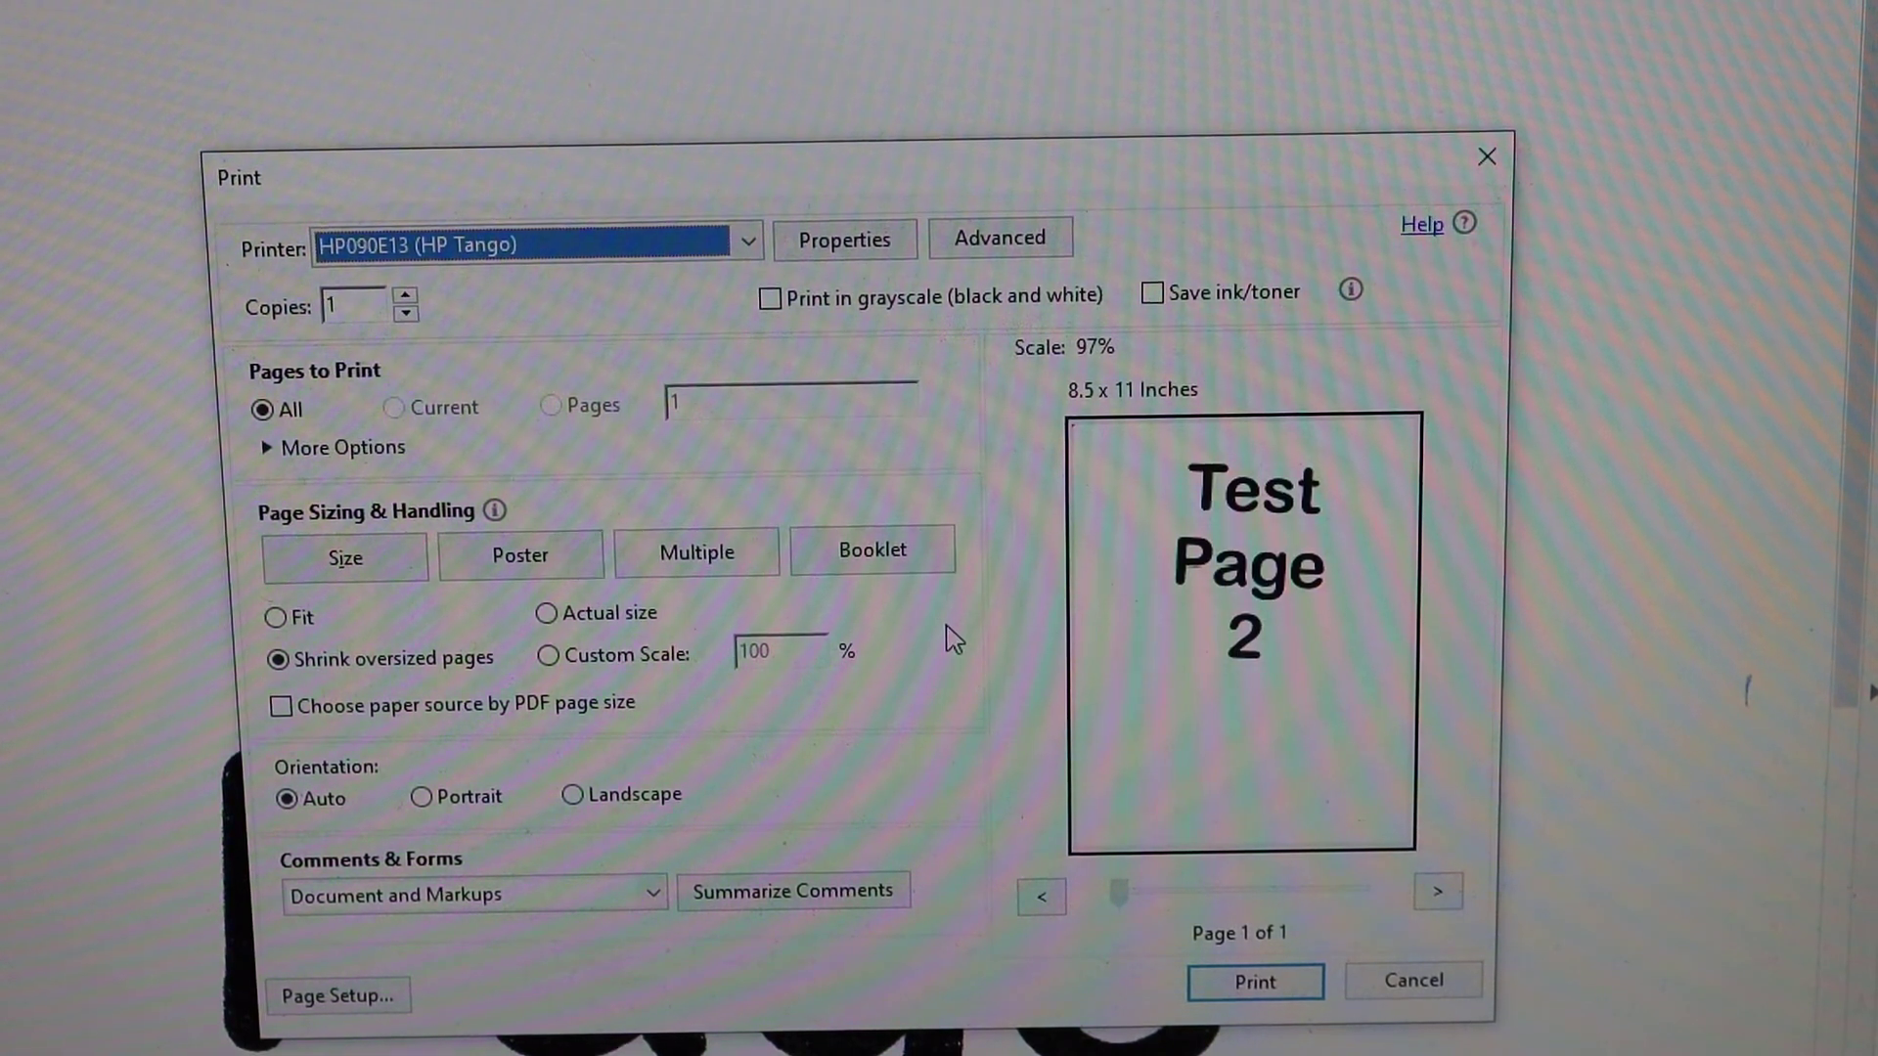
click(1254, 983)
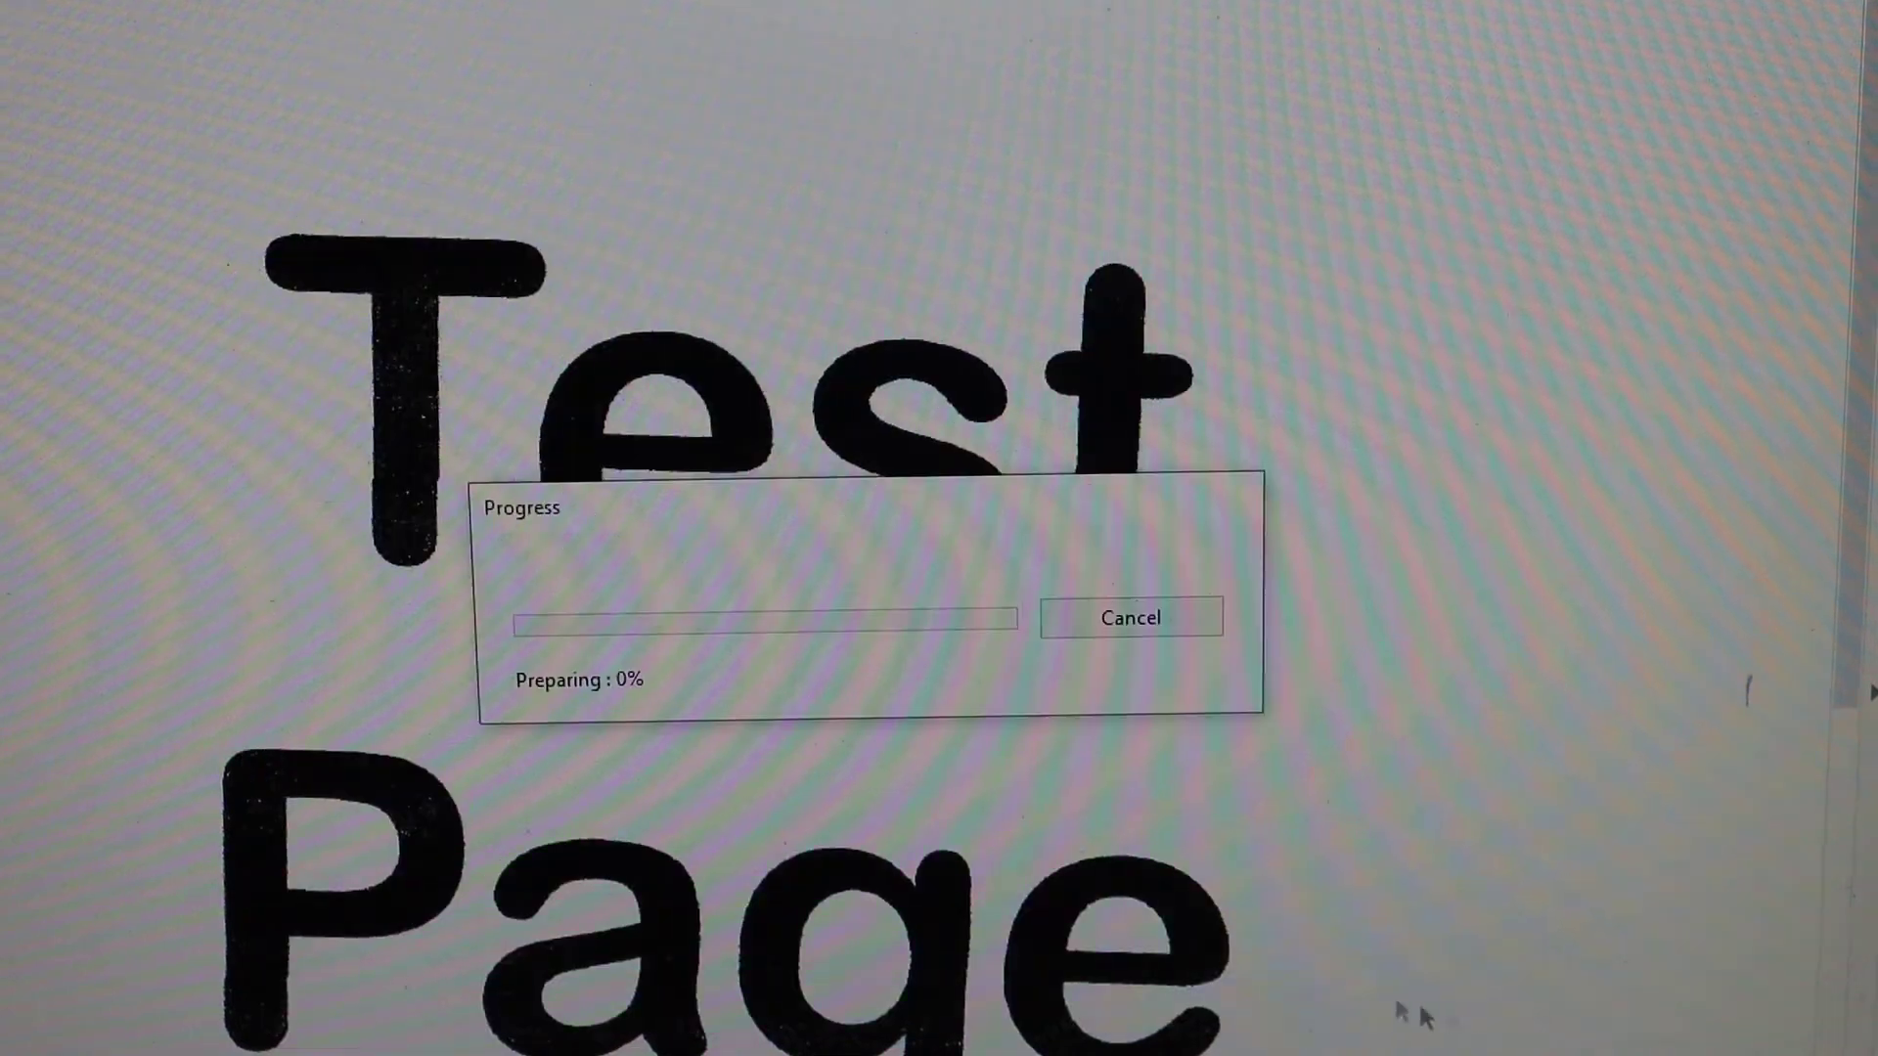